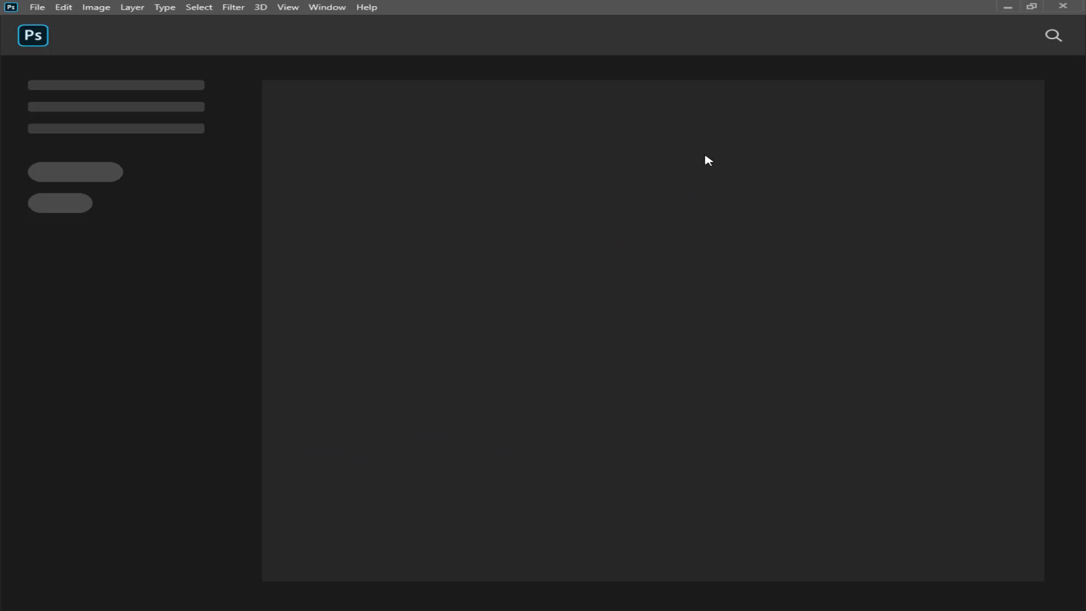
Minimize the Photoshop home screen to reveal the desktop.
{"action": "left_click", "coordinate": [1007, 8]}
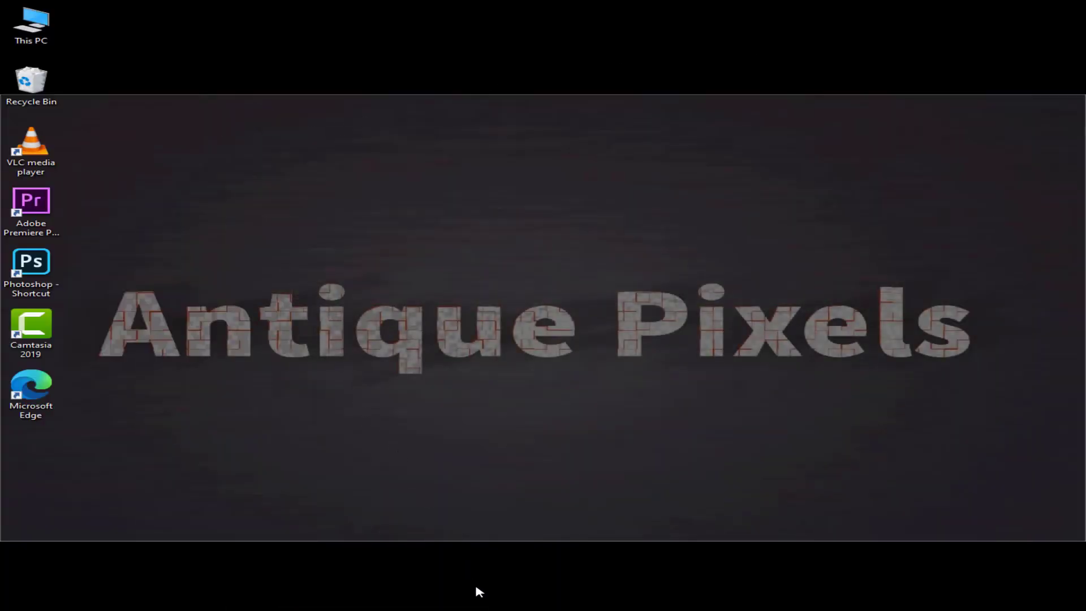
Open three Unsplash photos from Downloads > Portrait as Photoshop documents.
{"action": "double_click", "coordinate": [31, 25]}
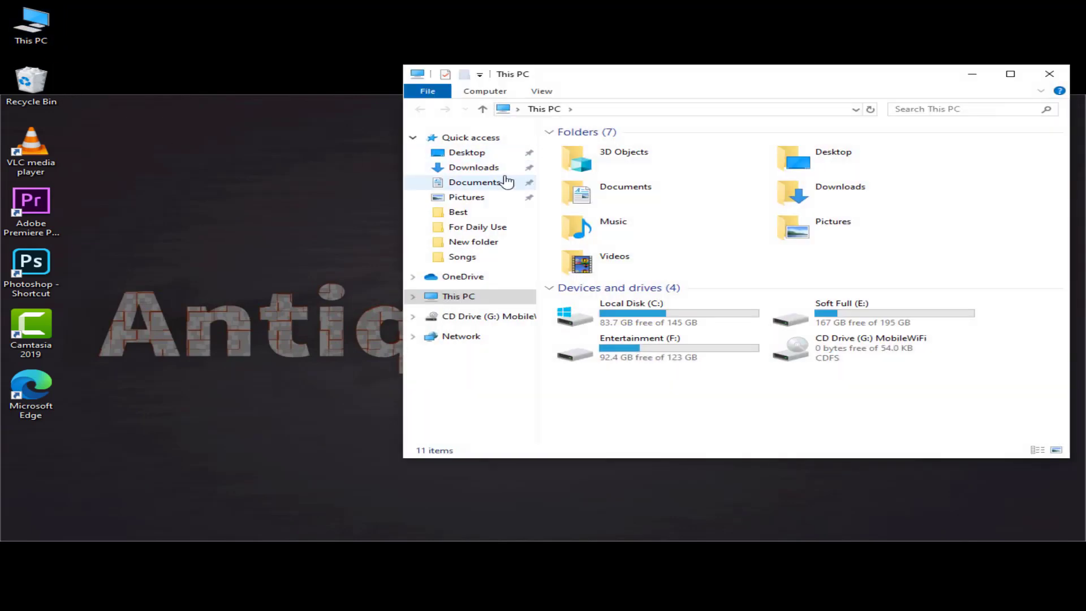
{"action": "left_click", "coordinate": [486, 167]}
{"action": "left_click", "coordinate": [1010, 73]}
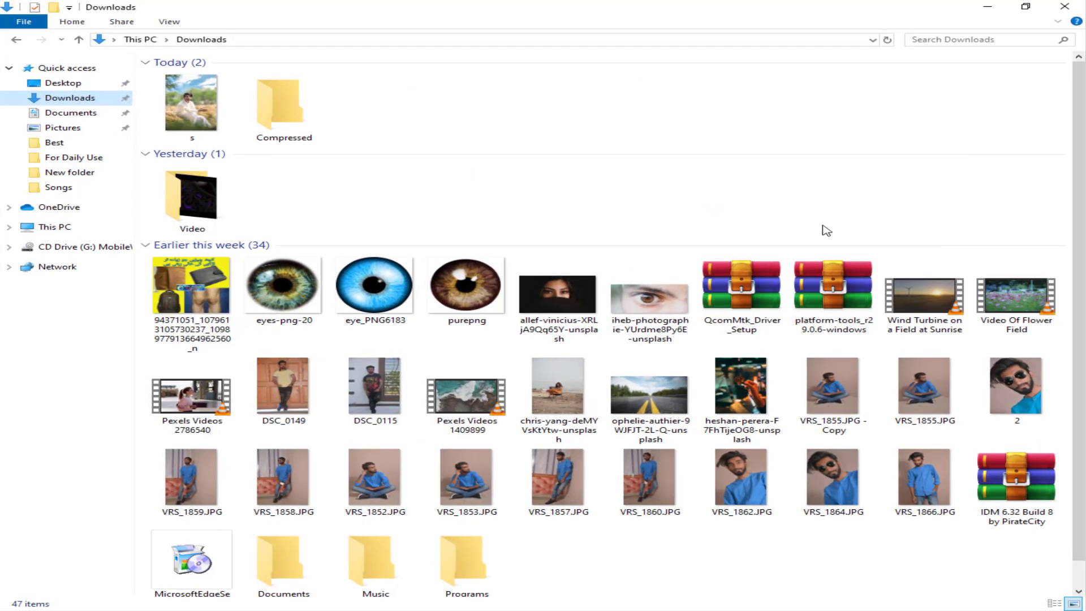
{"action": "scroll", "coordinate": [1074, 487], "scroll_direction": "down", "scroll_amount": 2}
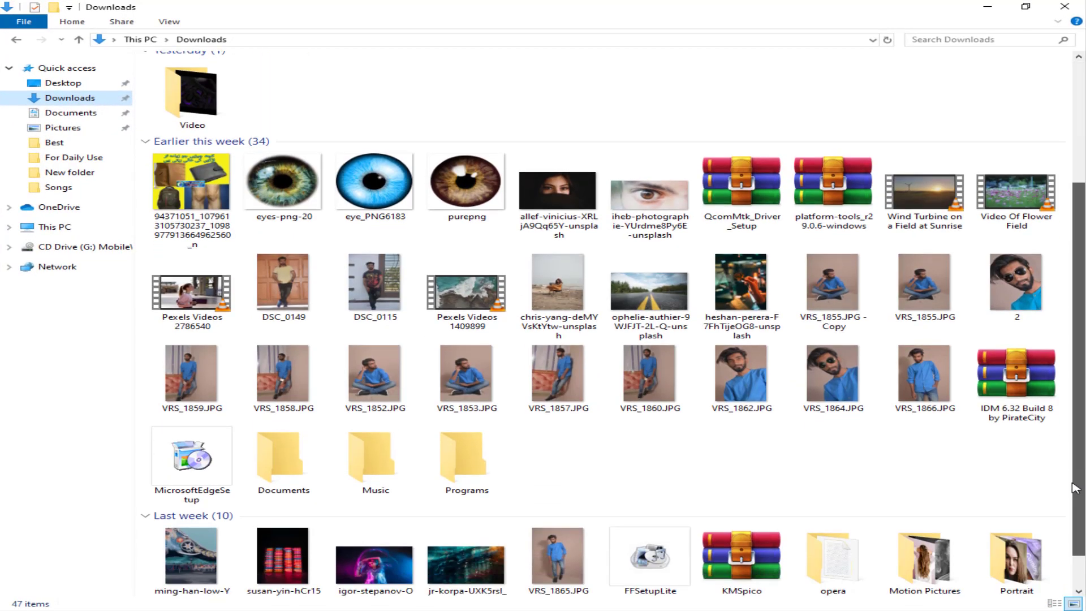
{"action": "double_click", "coordinate": [1016, 557]}
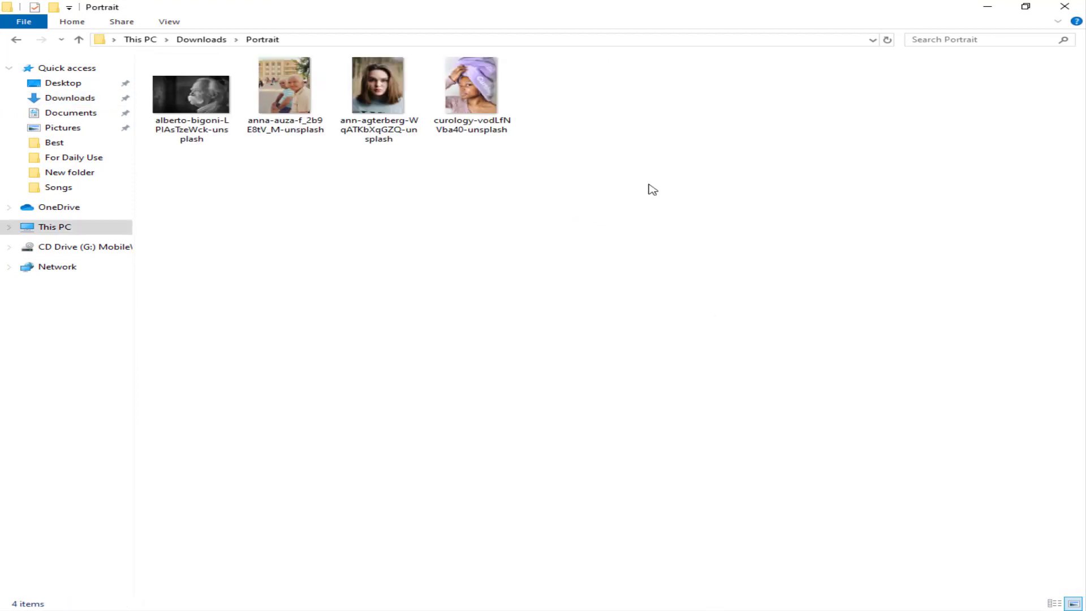
{"action": "mouse_move", "coordinate": [553, 169]}
{"action": "left_mouse_down"}
{"action": "mouse_move", "coordinate": [289, 107]}
{"action": "mouse_move", "coordinate": [639, 593]}
{"action": "mouse_move", "coordinate": [496, 419]}
{"action": "left_mouse_up"}
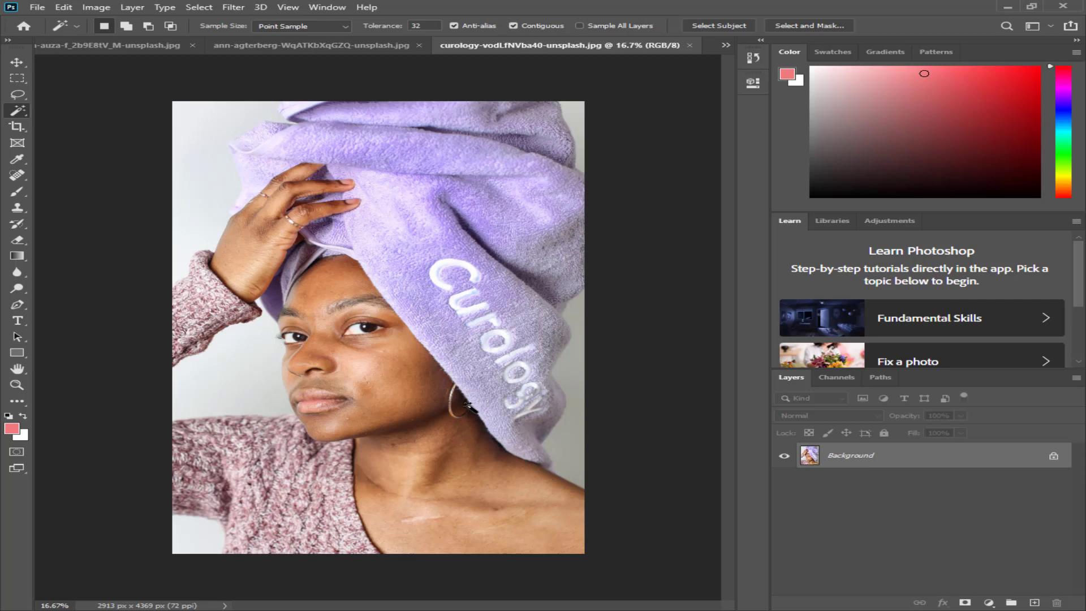
Duplicate the towel portrait to Layer 1 and set the foreground colour to black.
{"action": "key", "text": "ctrl+j"}
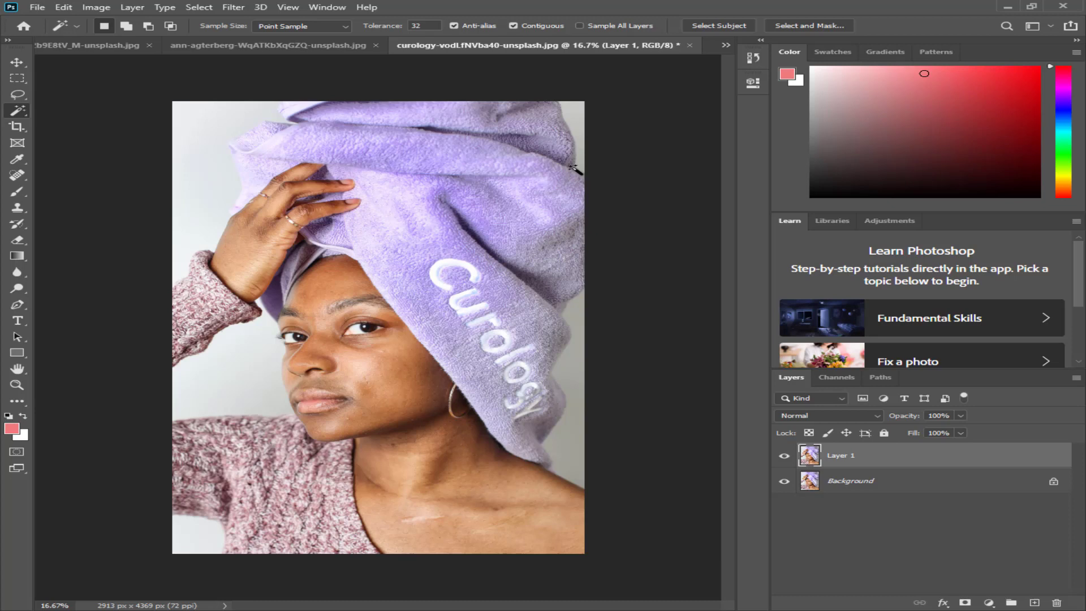
{"action": "mouse_move", "coordinate": [902, 178]}
{"action": "left_mouse_down"}
{"action": "mouse_move", "coordinate": [759, 200]}
{"action": "mouse_move", "coordinate": [785, 205]}
{"action": "left_mouse_up"}
{"action": "key", "text": "x"}
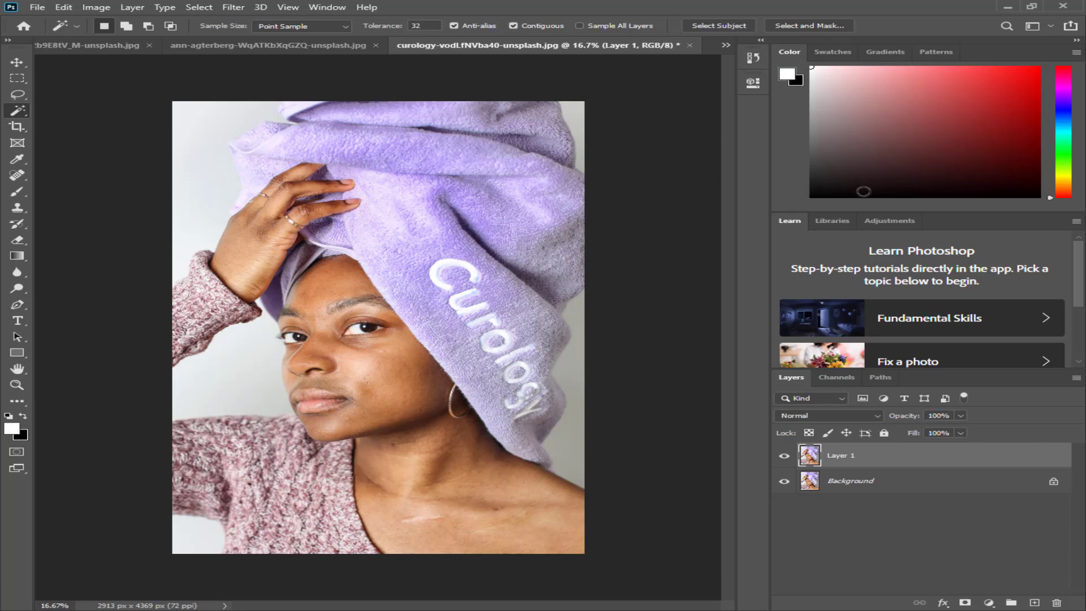
{"action": "left_click", "coordinate": [812, 197]}
Try a black gradient fill on Layer 1, then undo it.
{"action": "key", "text": "g"}
{"action": "left_click_drag", "start_coordinate": [309, 250], "coordinate": [429, 370]}
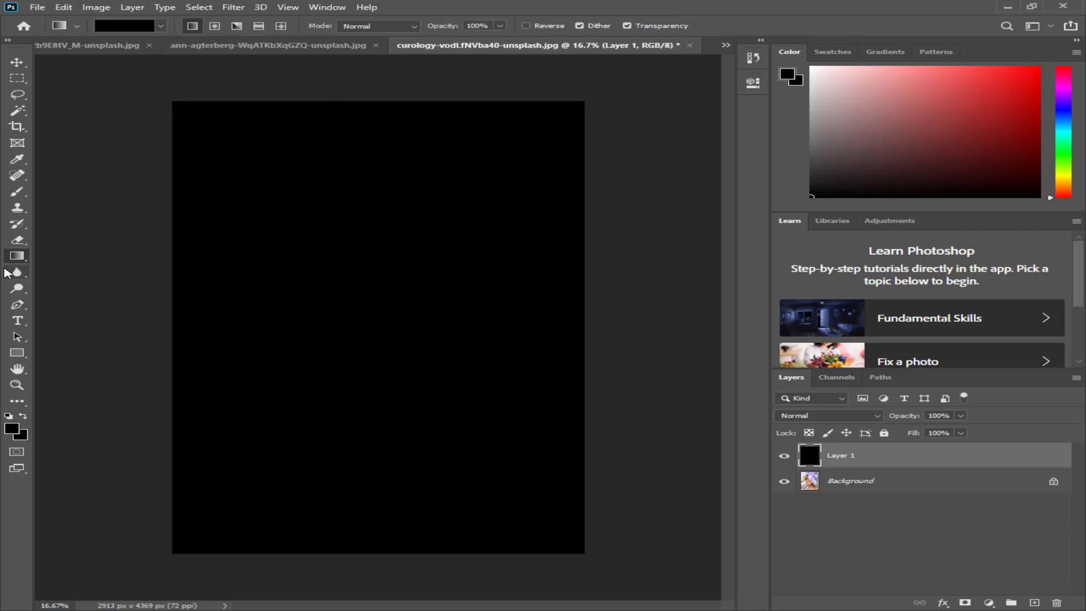
{"action": "right_click", "coordinate": [17, 257]}
{"action": "left_click", "coordinate": [92, 255]}
{"action": "key", "text": "ctrl+z"}
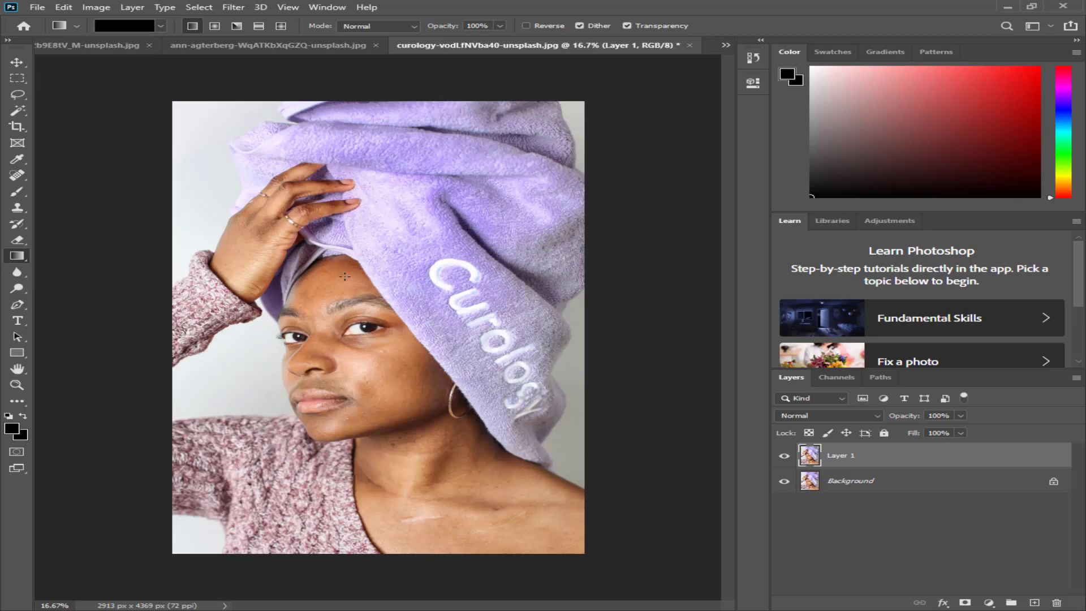
Turn Layer 1 solid white using Hue/Saturation with Lightness at +100.
{"action": "key", "text": "ctrl+u"}
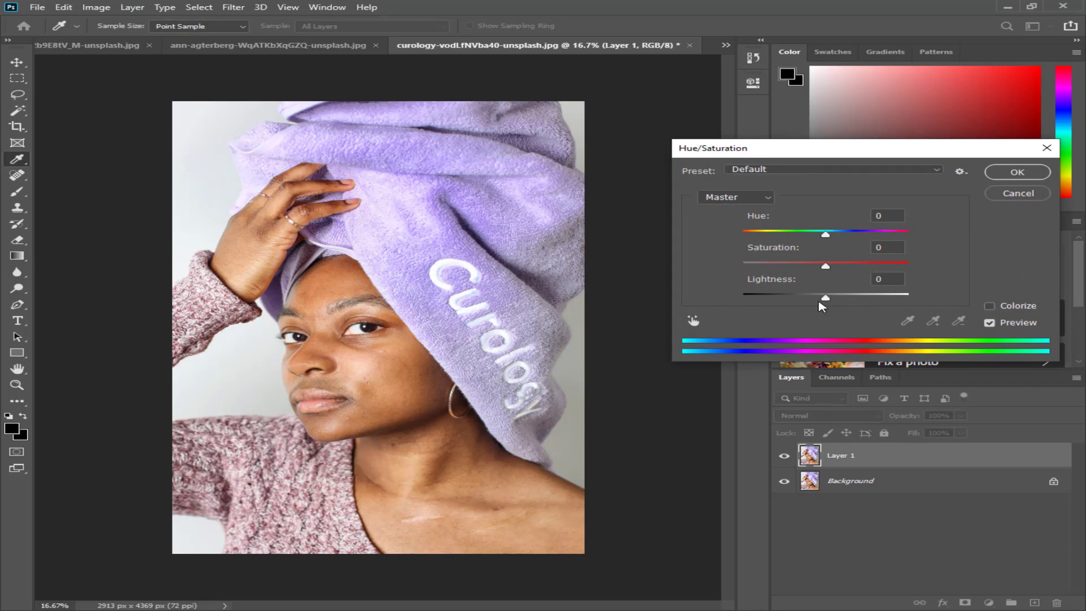
{"action": "left_click_drag", "start_coordinate": [825, 297], "coordinate": [699, 307]}
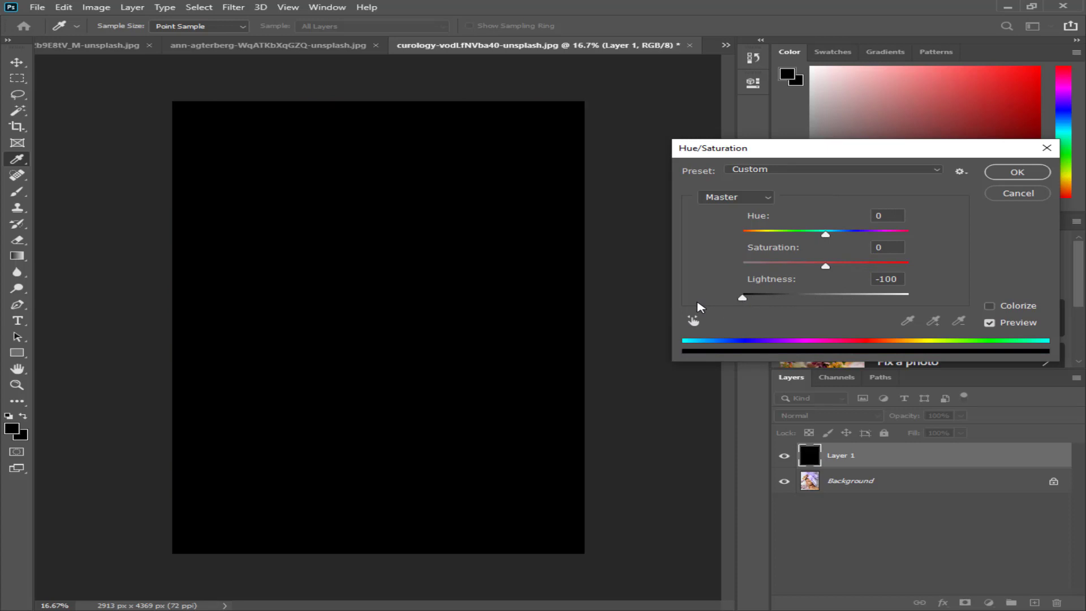
{"action": "left_click_drag", "start_coordinate": [883, 294], "coordinate": [908, 296]}
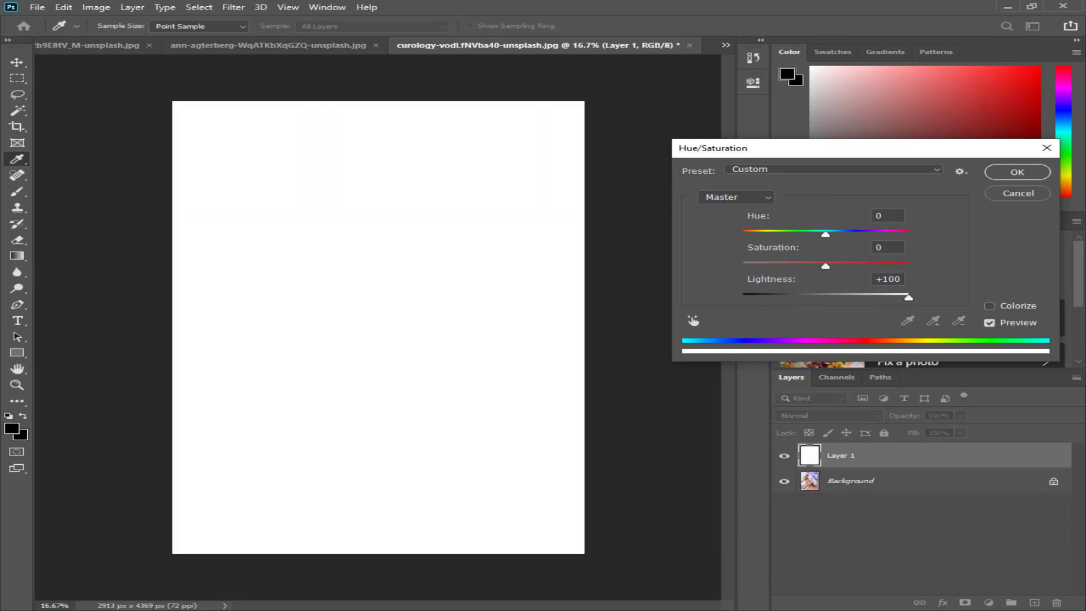
{"action": "left_click", "coordinate": [1018, 172]}
{"action": "key", "text": "g"}
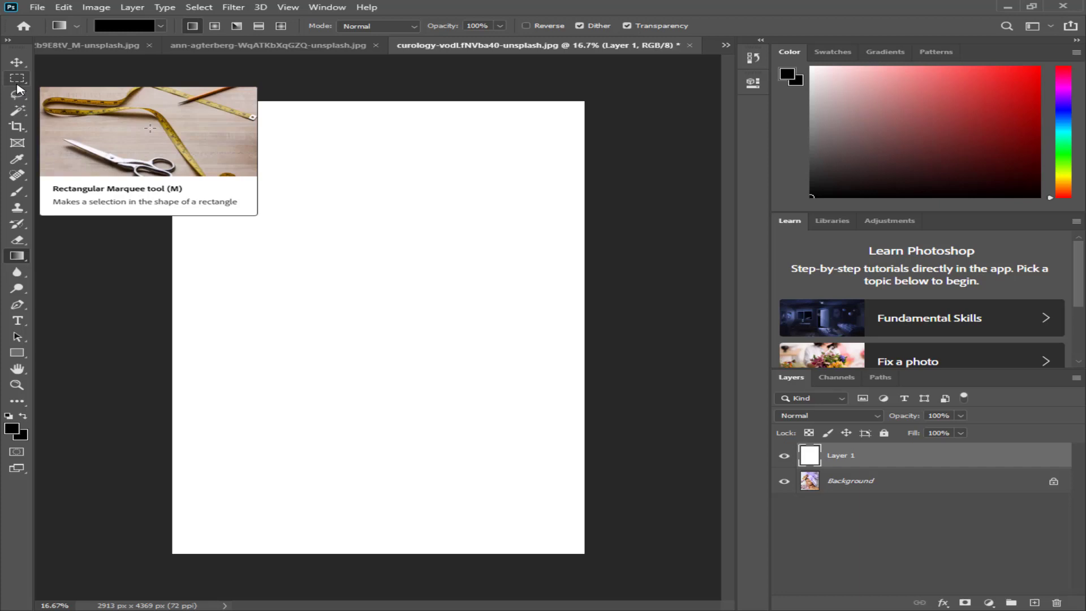
Draw a roughly 2879 × 4335 px rectangular marquee just inside the canvas edges.
{"action": "left_click", "coordinate": [17, 86]}
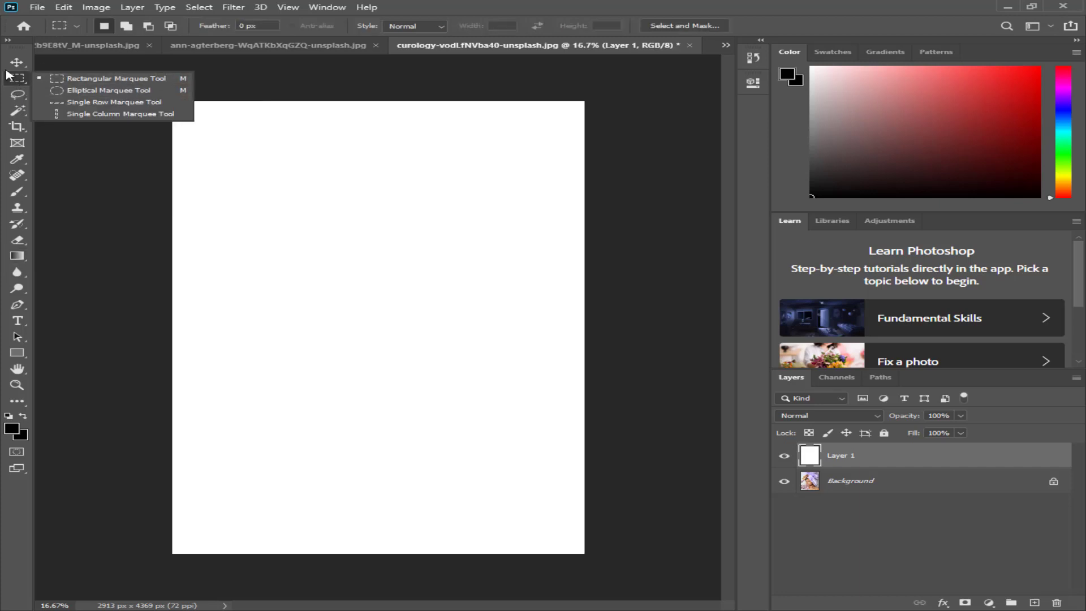
{"action": "left_click", "coordinate": [7, 74]}
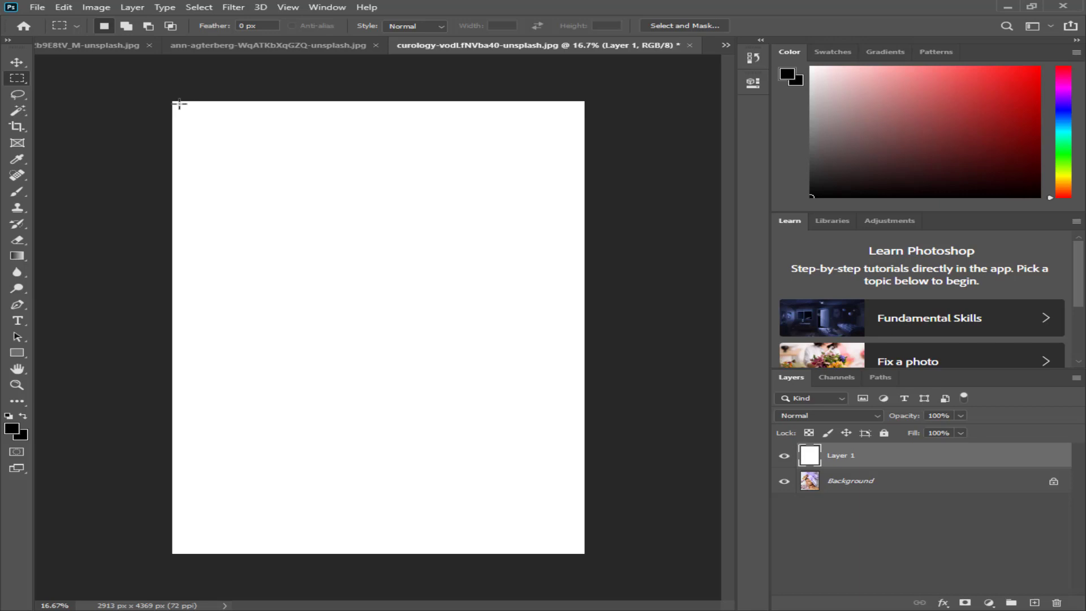
{"action": "key", "text": "ctrl+plus"}
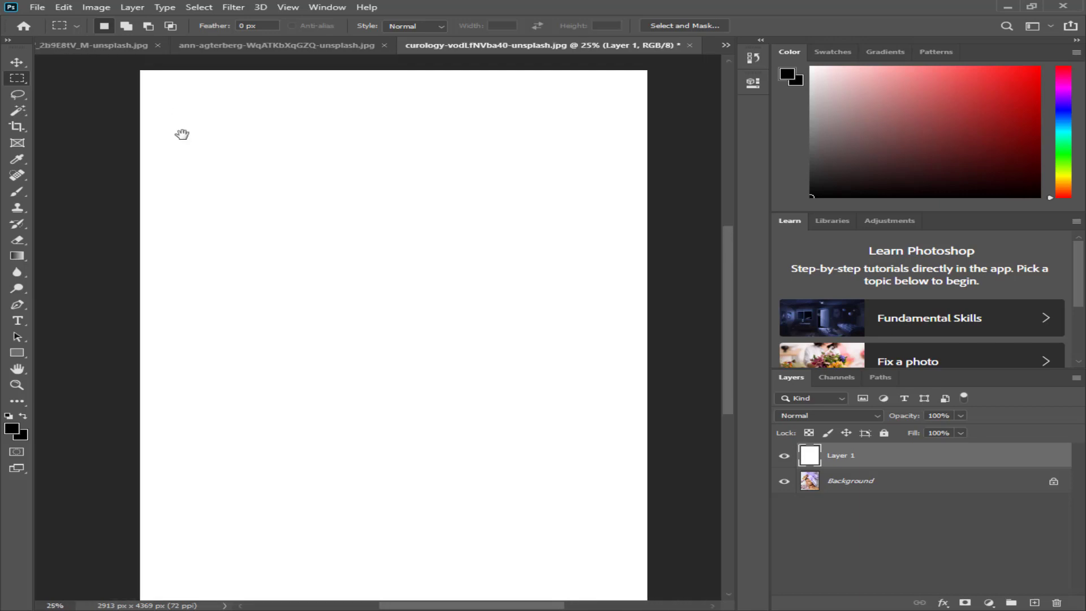
{"action": "key", "text": "ctrl+minus"}
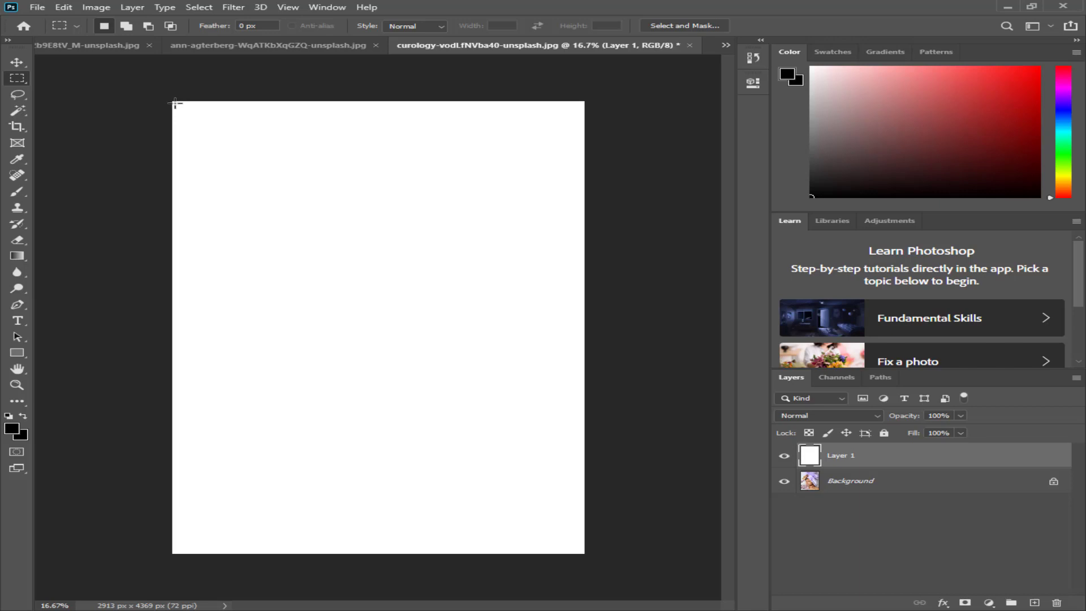
{"action": "left_click_drag", "start_coordinate": [175, 103], "coordinate": [584, 556]}
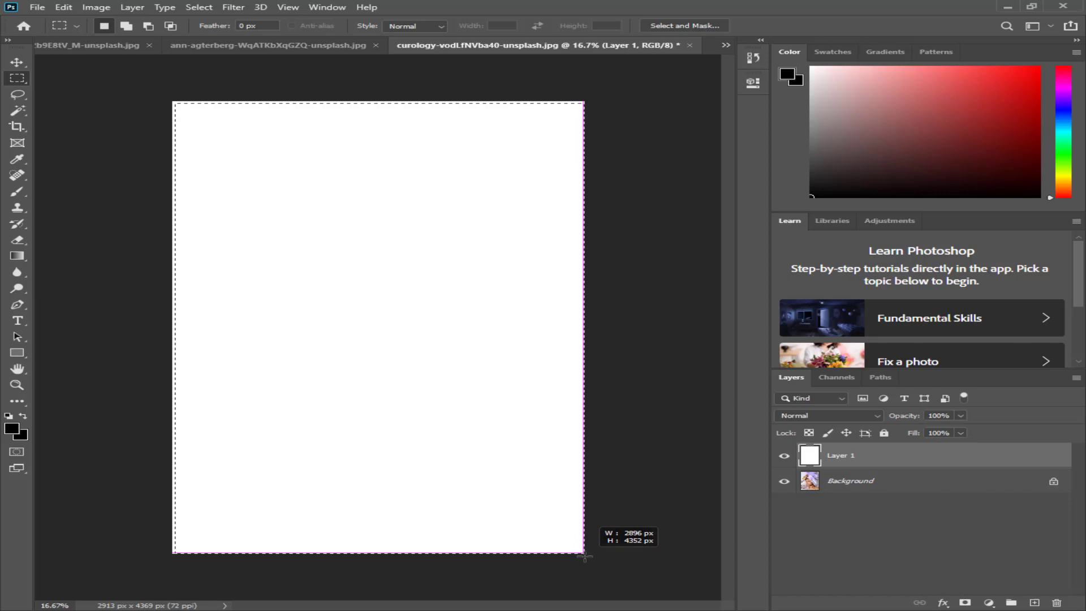
{"action": "left_click_drag", "start_coordinate": [584, 557], "coordinate": [582, 551]}
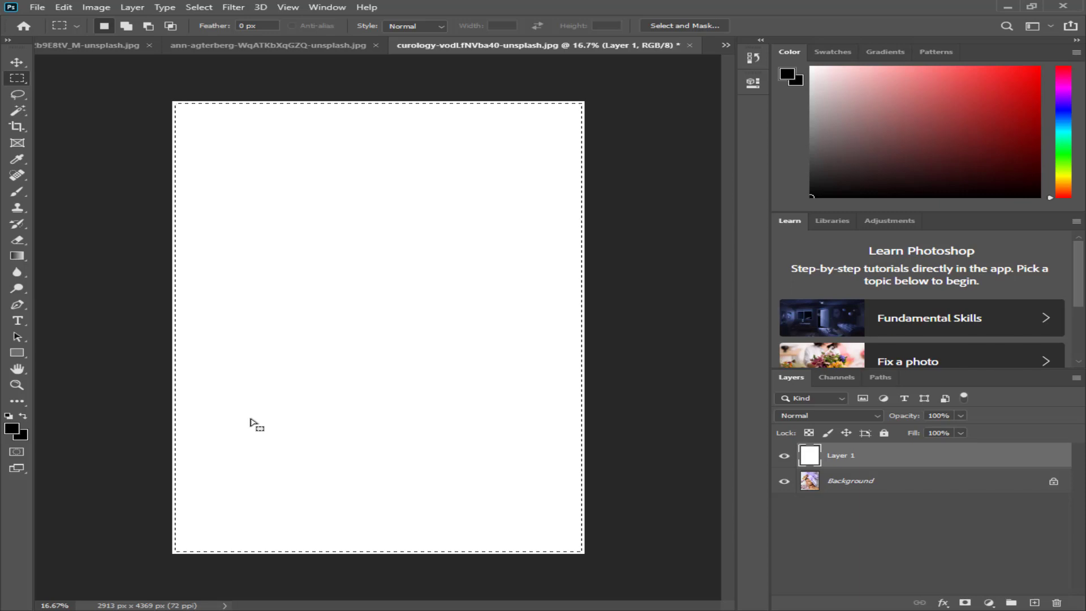
Clear the selection to leave a thin white border, then try Select All and Hue/Saturation.
{"action": "key", "text": "Delete"}
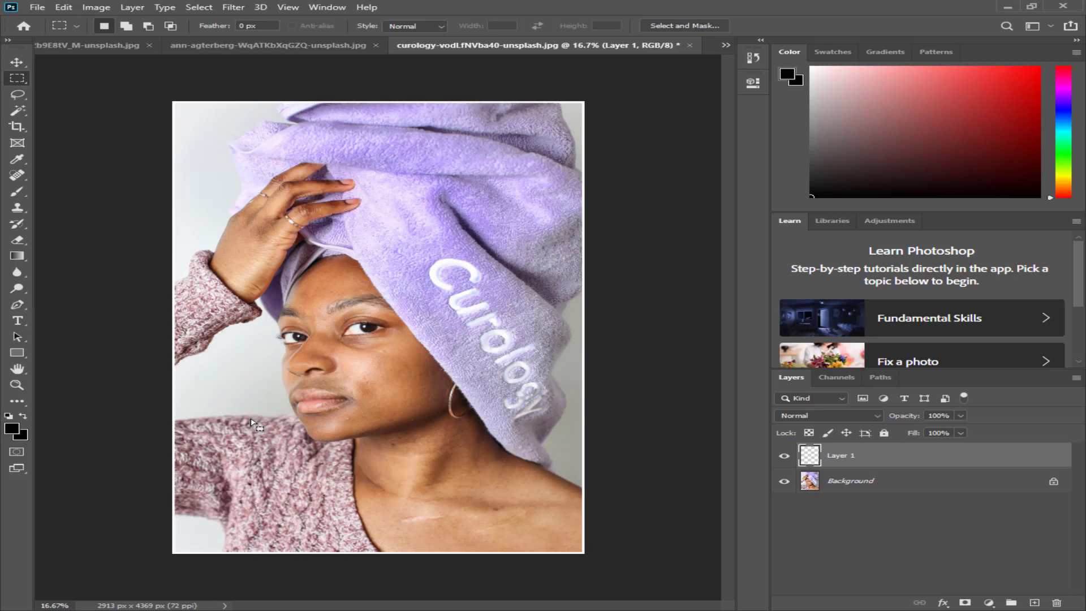
{"action": "key", "text": "ctrl+a"}
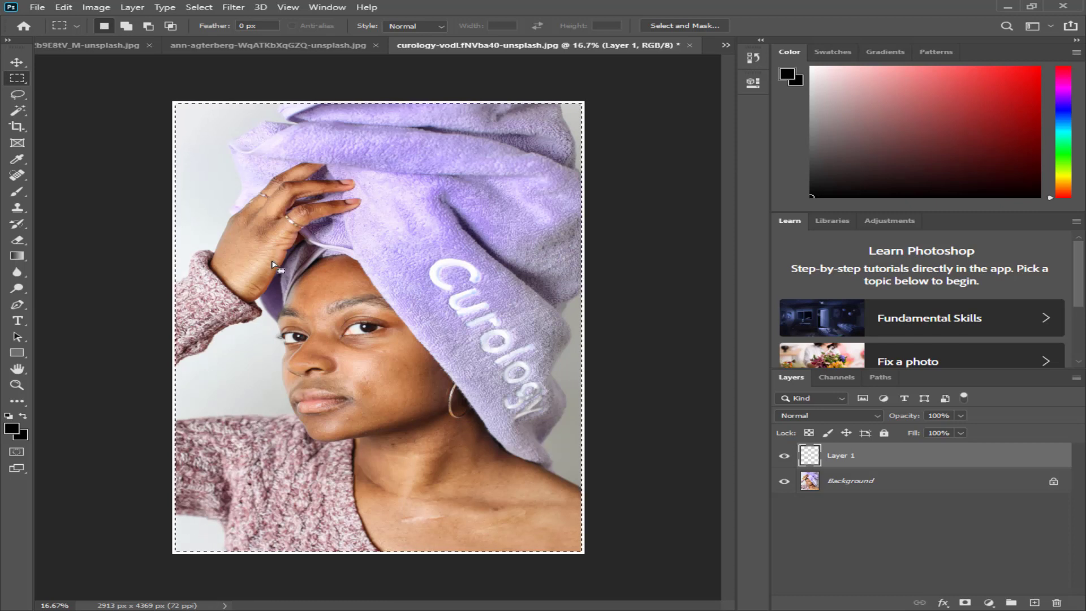
{"action": "right_click", "coordinate": [351, 222]}
{"action": "key", "text": "Escape"}
{"action": "key", "text": "ctrl+u"}
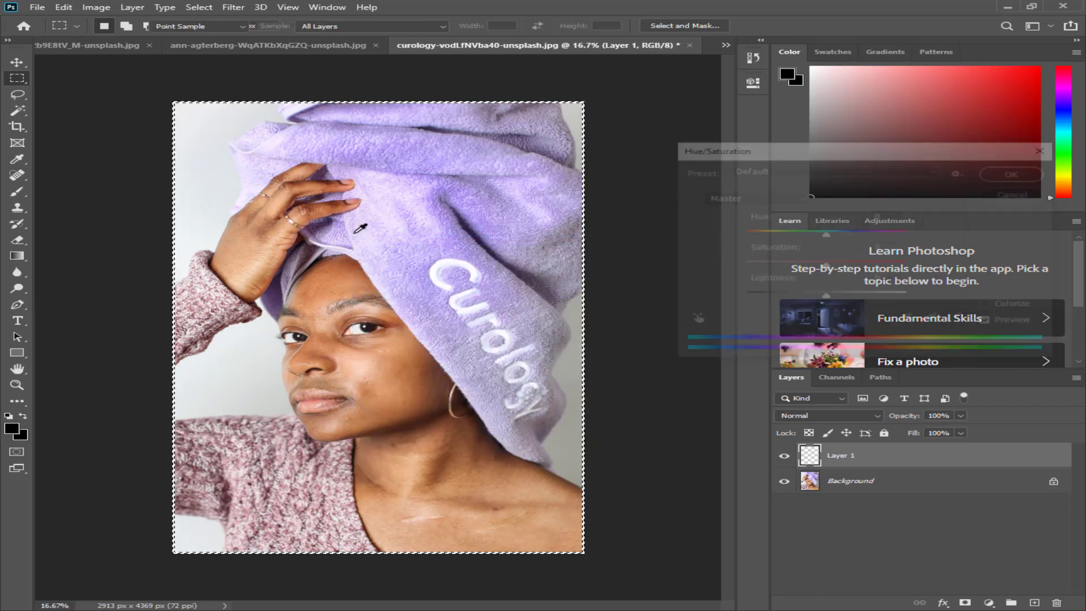
{"action": "key", "text": "Return"}
Deselect and remove the white border Layer 1.
{"action": "key", "text": "m"}
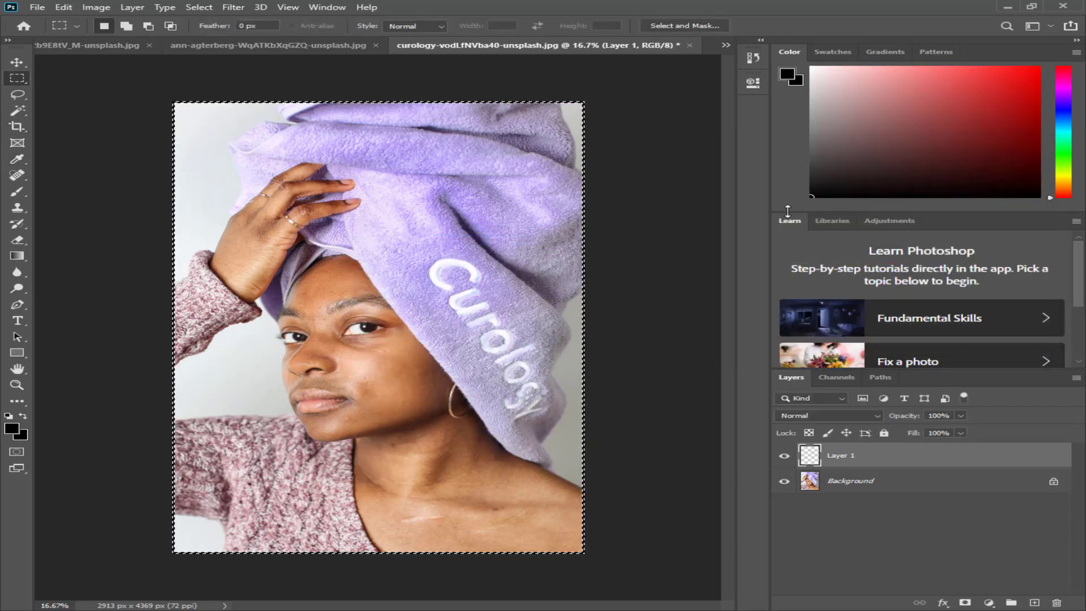
{"action": "key", "text": "ctrl+d"}
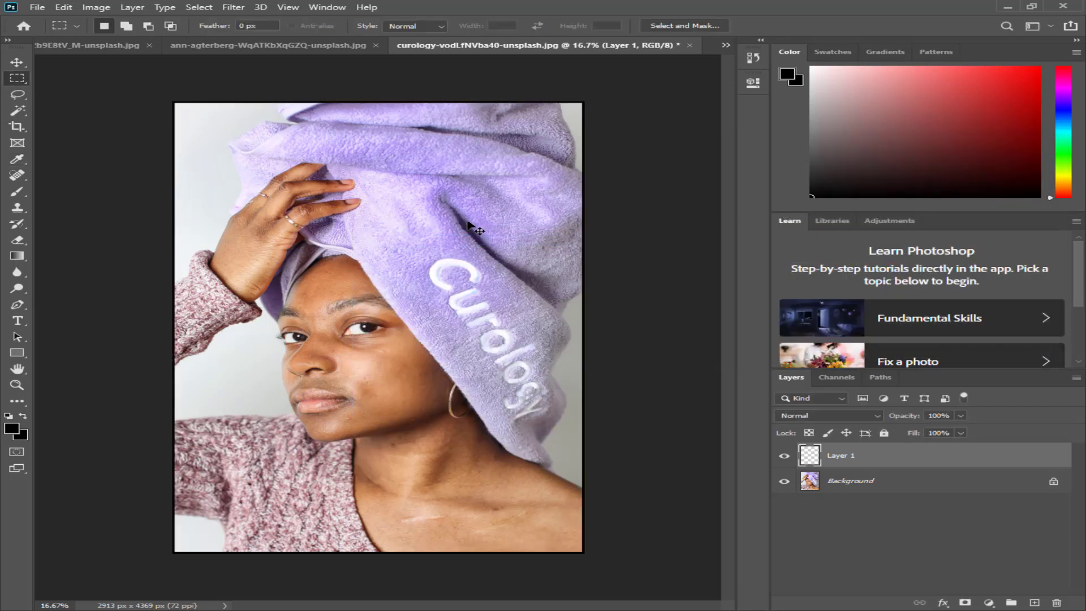
{"action": "key", "text": "ctrl+a"}
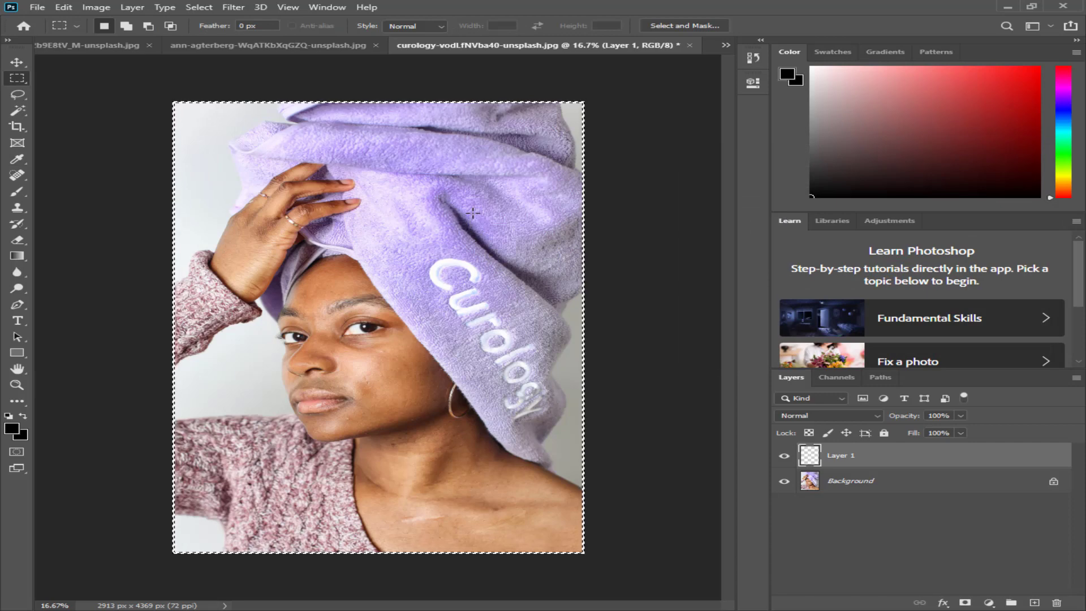
{"action": "key", "text": "ctrl+d"}
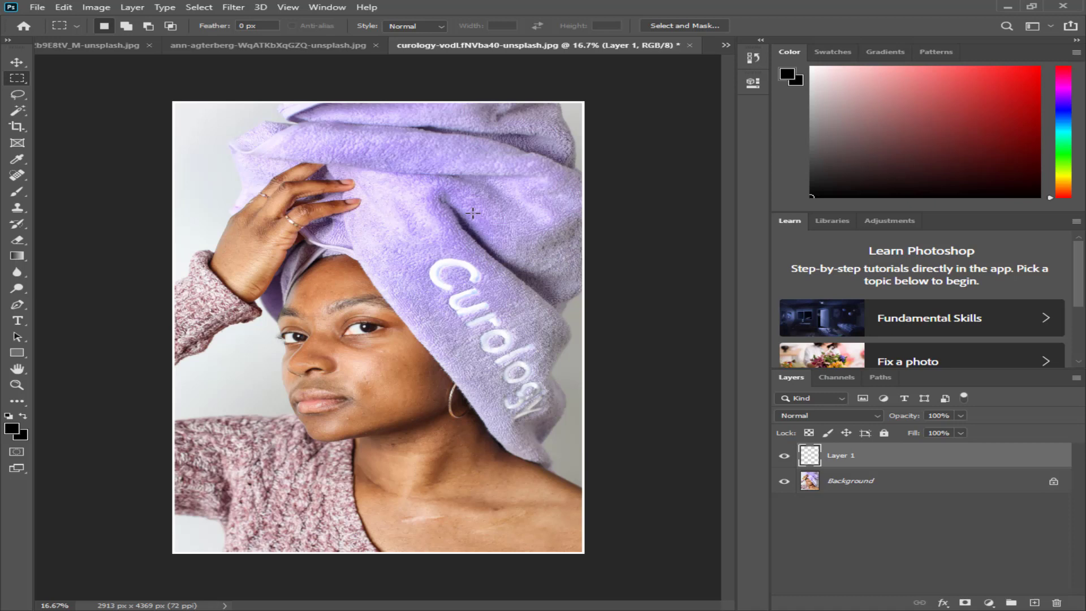
{"action": "key", "text": "ctrl+z"}
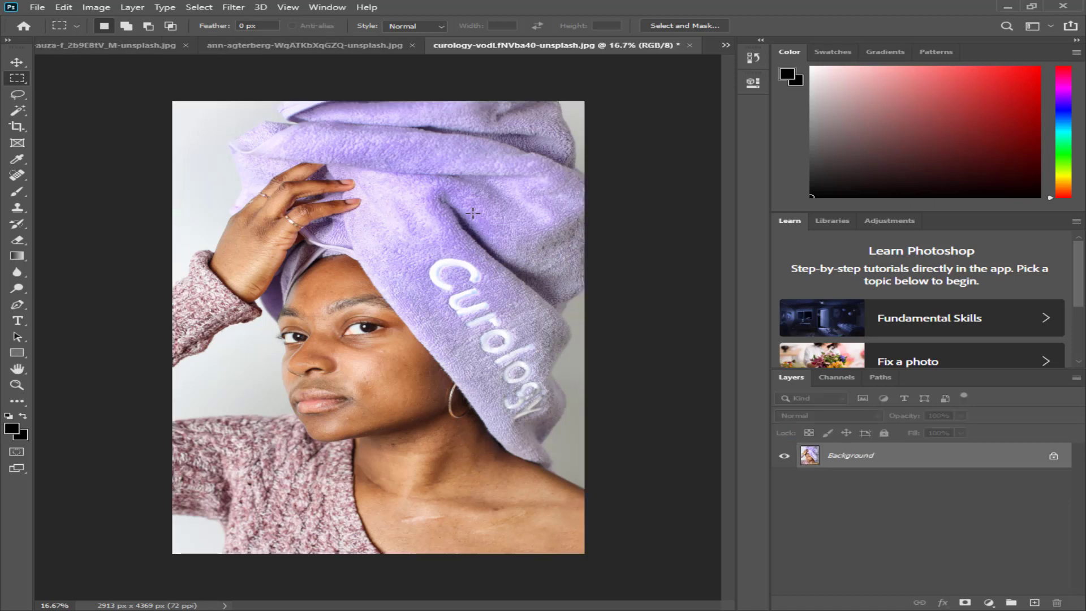
Duplicate the ann-agterberg portrait to Layer 1 and open Canvas Size.
{"action": "left_click", "coordinate": [334, 46]}
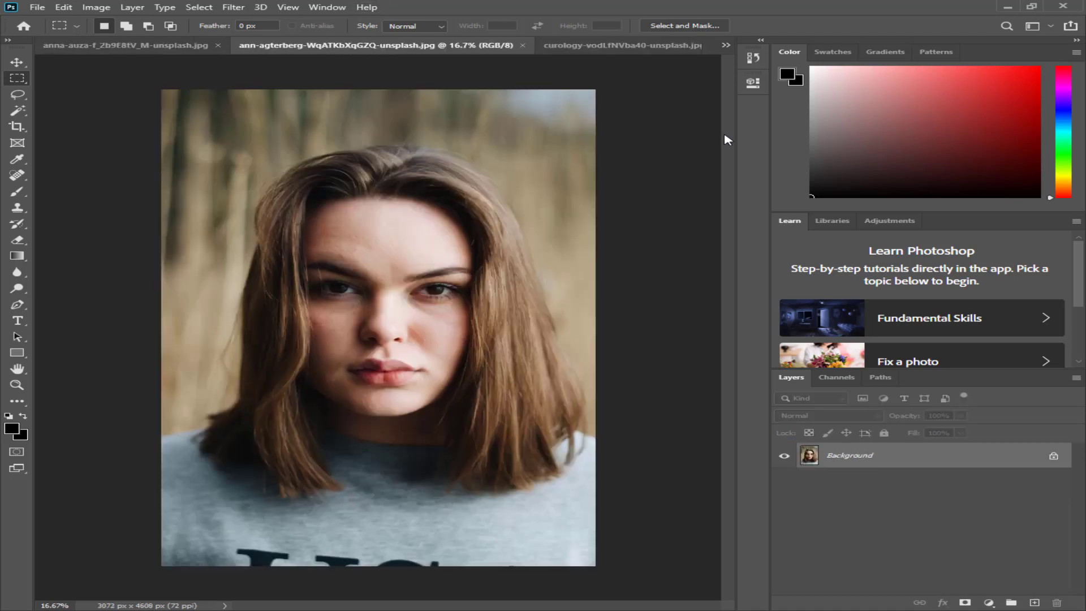
{"action": "key", "text": "ctrl+j"}
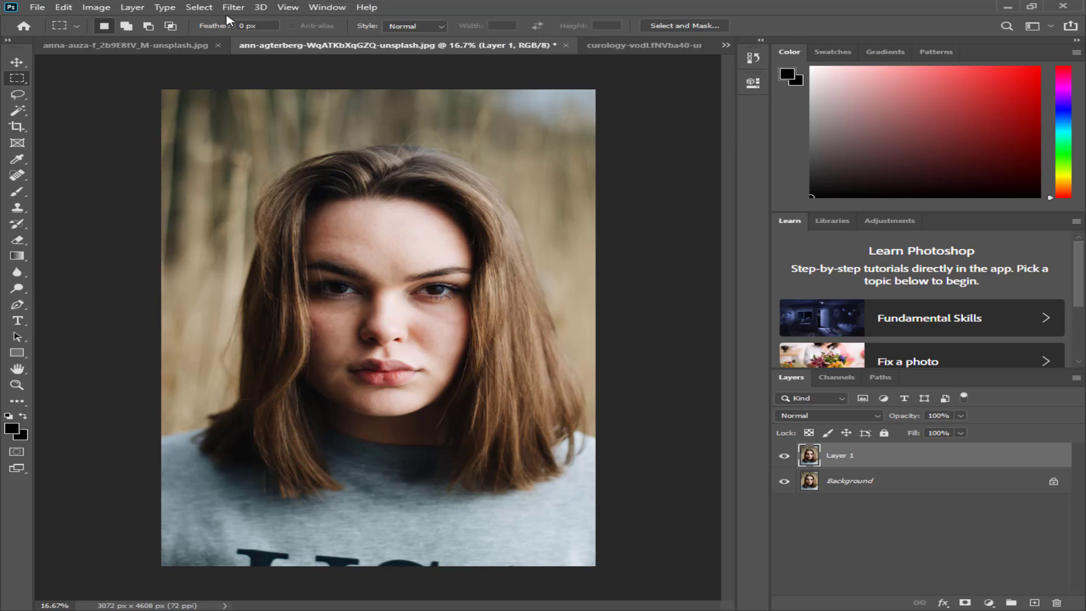
{"action": "left_click", "coordinate": [96, 7]}
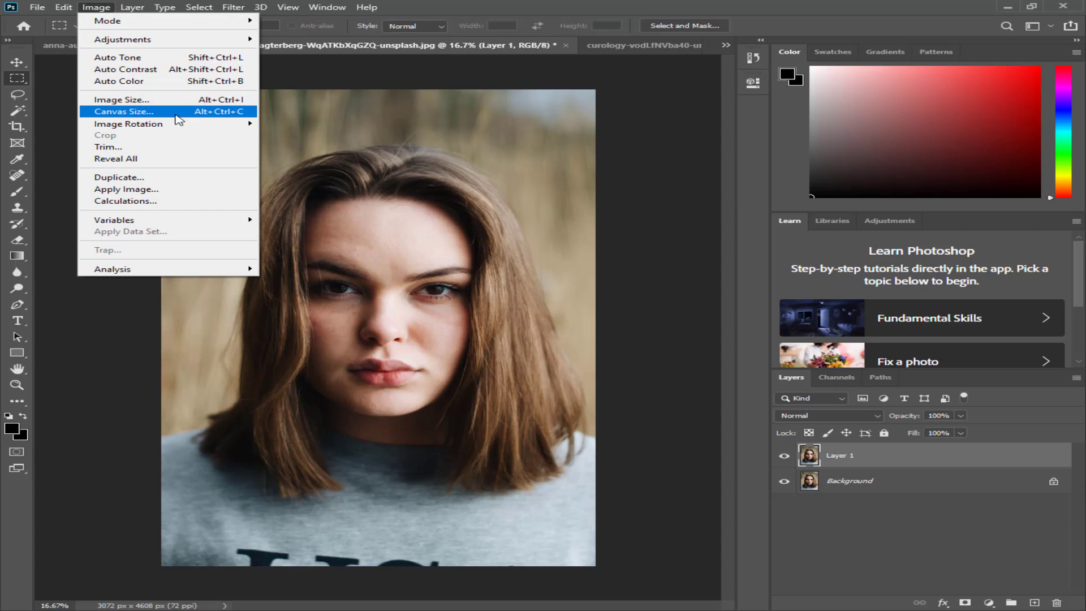
{"action": "left_click", "coordinate": [567, 141]}
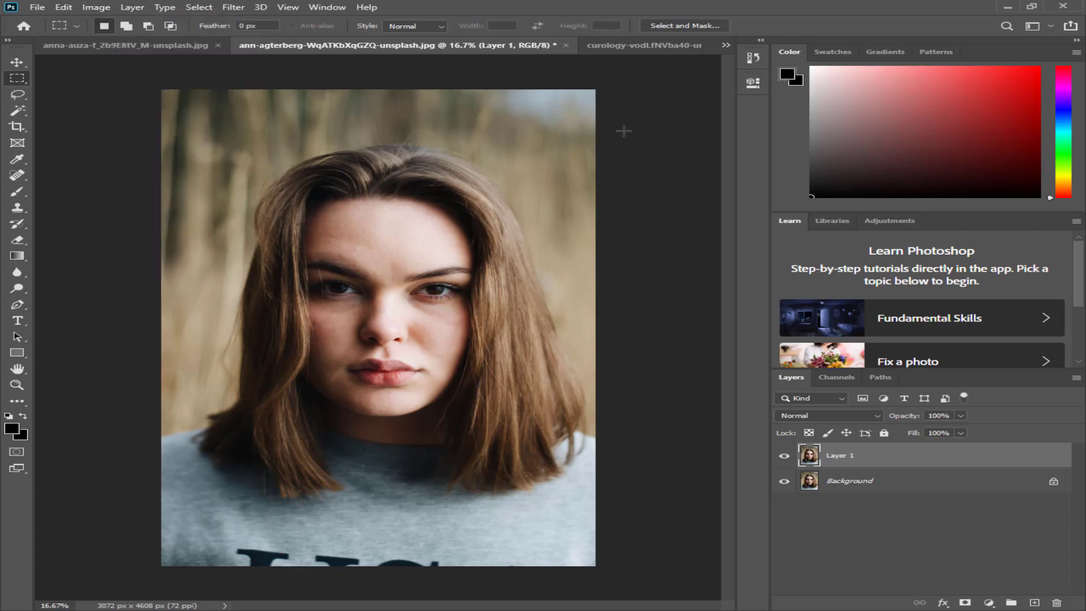
{"action": "key", "text": "alt+i"}
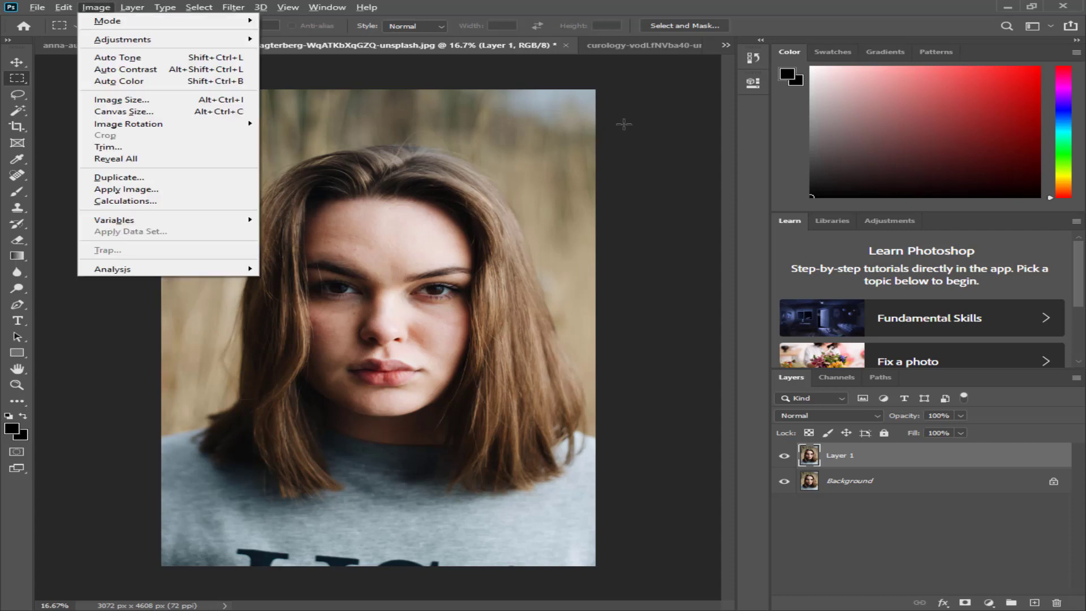
{"action": "key", "text": "s"}
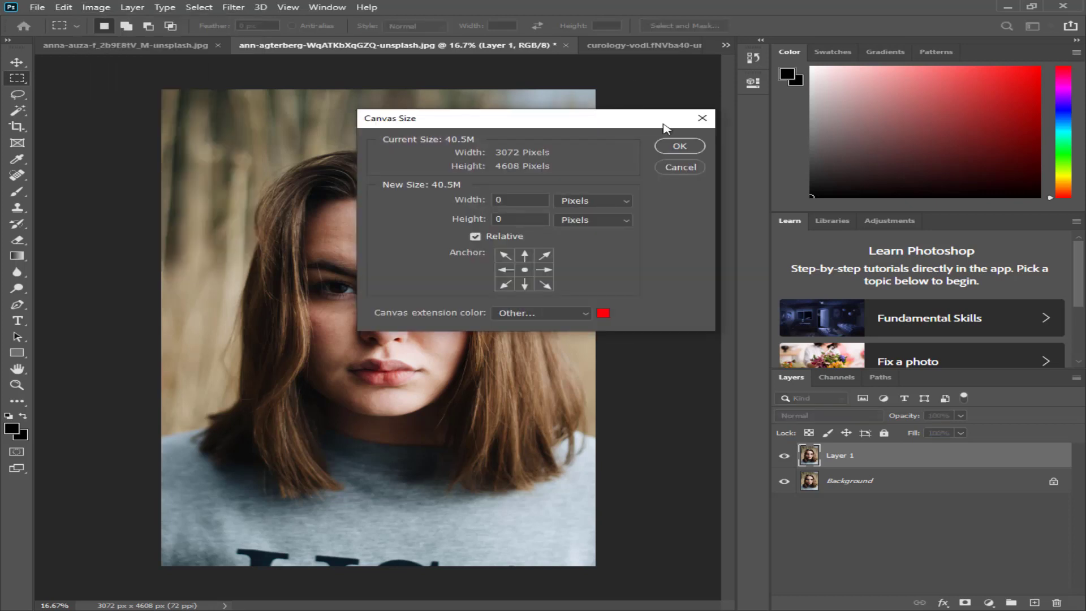
Set Canvas Size units to millimeters and the canvas extension colour to red.
{"action": "left_click_drag", "start_coordinate": [561, 117], "coordinate": [764, 119]}
{"action": "left_click", "coordinate": [819, 199]}
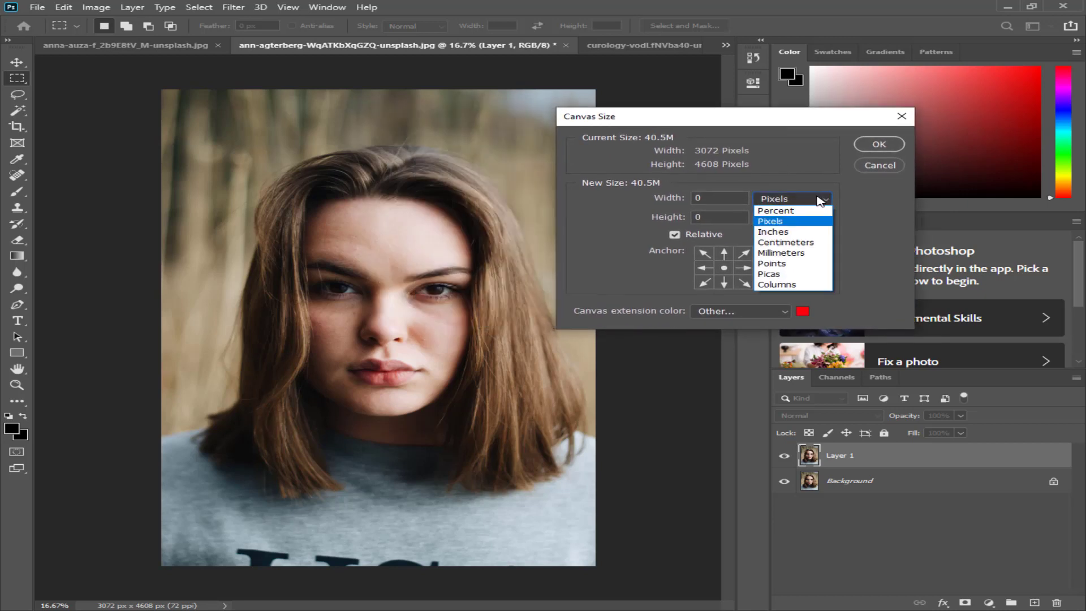
{"action": "left_click", "coordinate": [791, 253]}
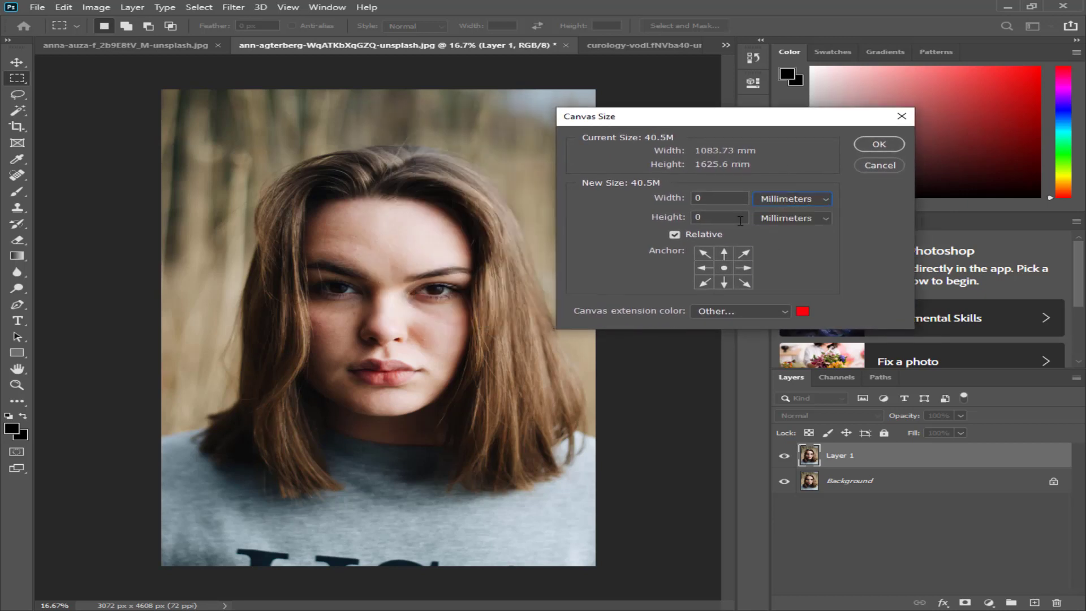
{"action": "left_click", "coordinate": [802, 311]}
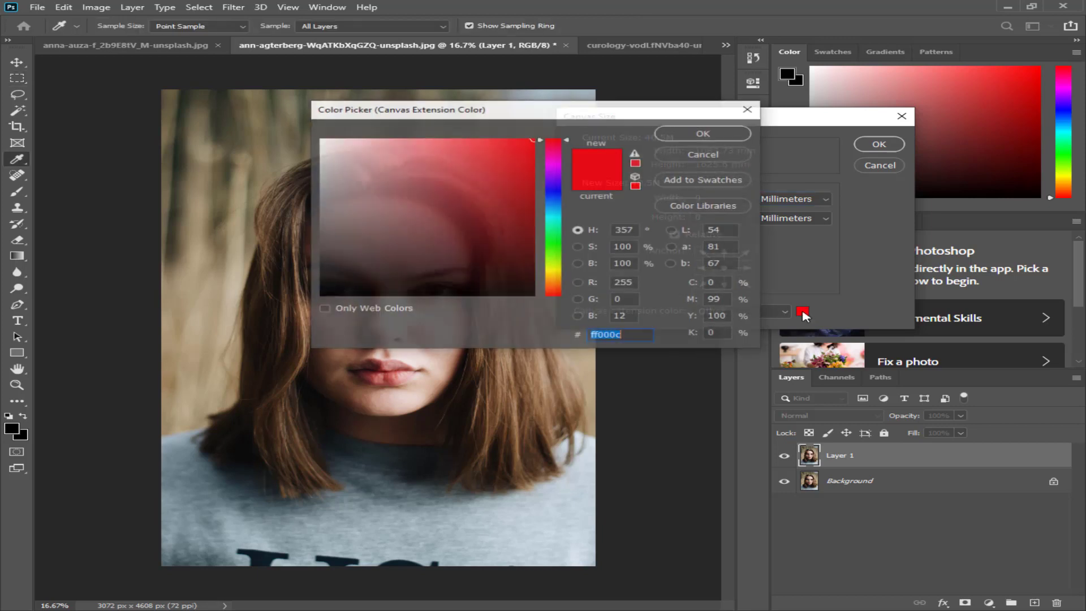
{"action": "left_click", "coordinate": [322, 295]}
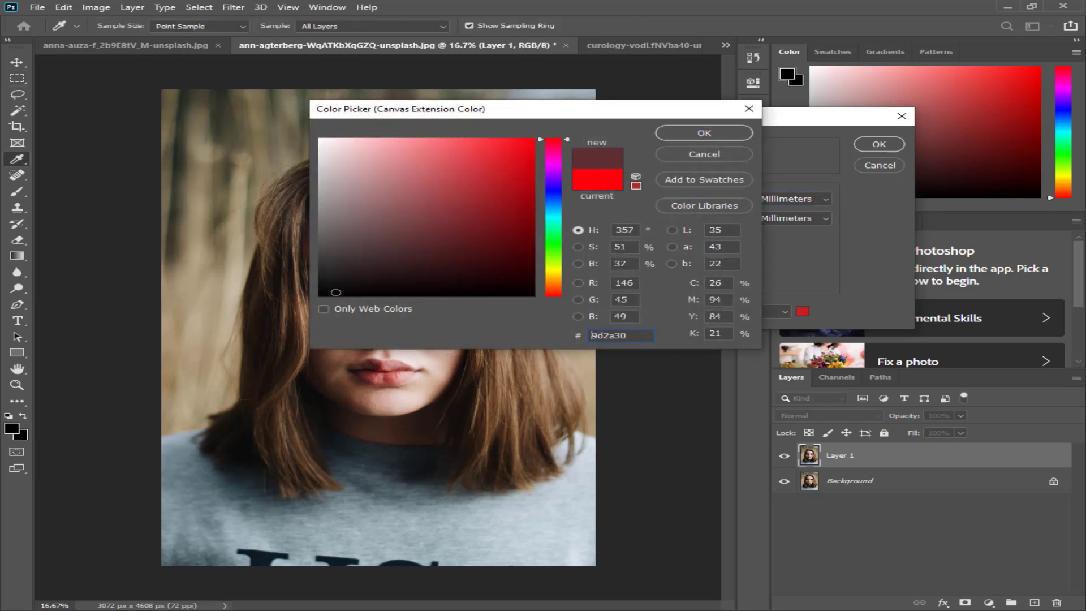
{"action": "mouse_move", "coordinate": [325, 304]}
{"action": "left_mouse_down"}
{"action": "mouse_move", "coordinate": [475, 243]}
{"action": "mouse_move", "coordinate": [628, 142]}
{"action": "left_mouse_up"}
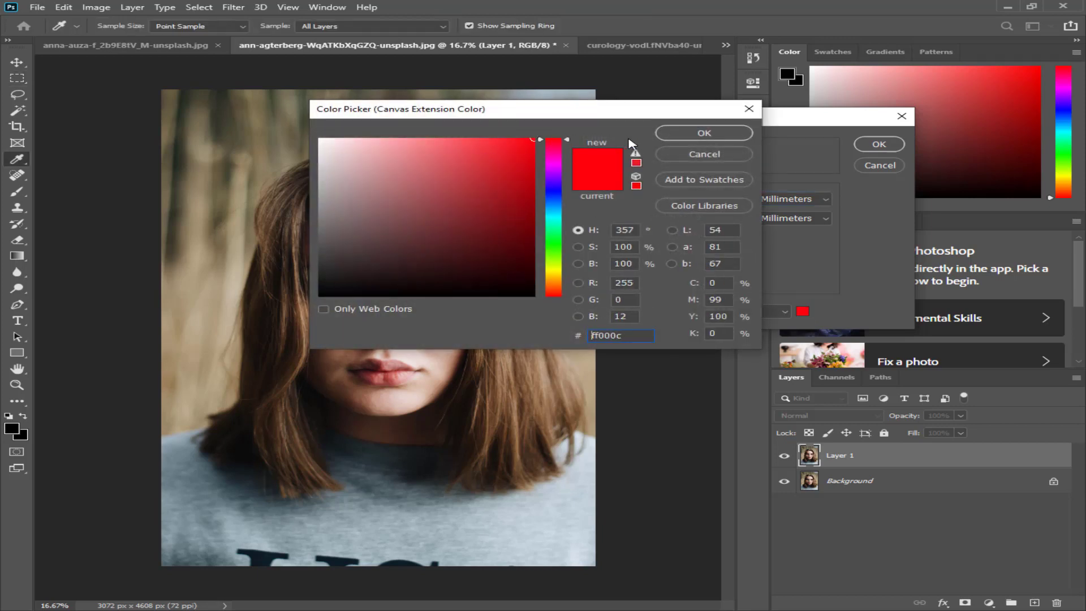
{"action": "key", "text": "Return"}
{"action": "left_click", "coordinate": [791, 217]}
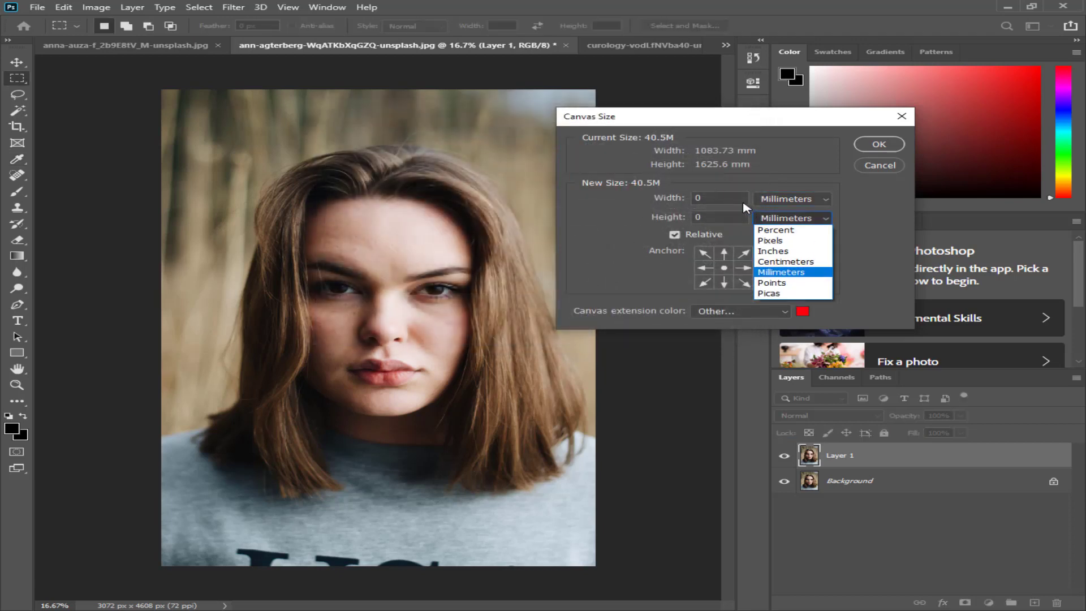
{"action": "key", "text": "Escape"}
Turn on Relative sizing with a centre anchor.
{"action": "left_click", "coordinate": [733, 197]}
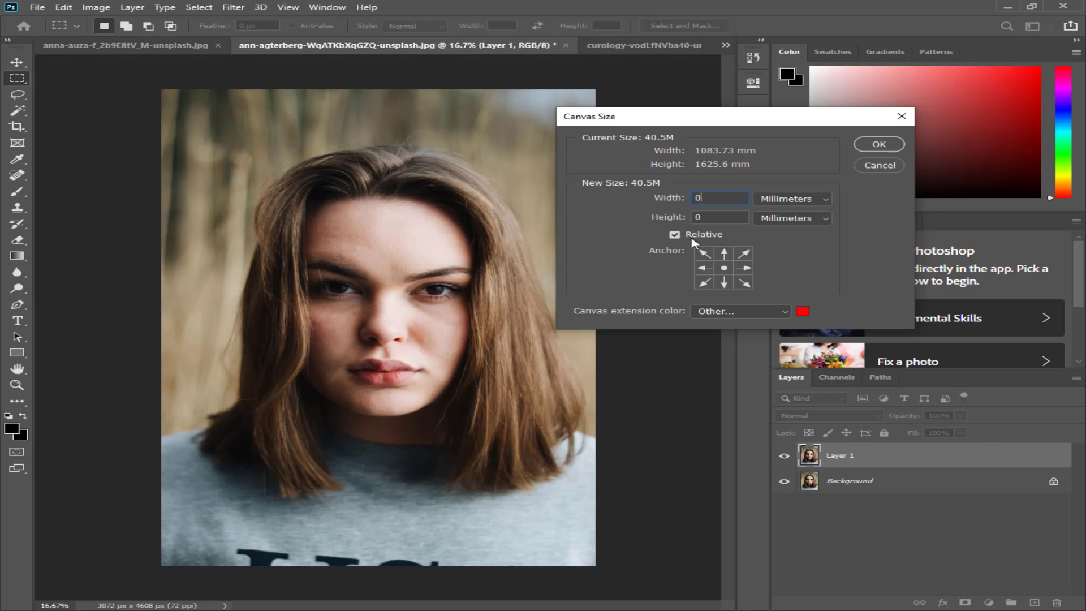
{"action": "left_click", "coordinate": [673, 235]}
{"action": "left_click", "coordinate": [675, 235]}
{"action": "left_click", "coordinate": [703, 255]}
{"action": "left_click", "coordinate": [724, 270]}
Extend the canvas by 4 mm in both width and height.
{"action": "double_click", "coordinate": [699, 199]}
{"action": "type", "text": "4"}
{"action": "key", "text": "Tab"}
{"action": "type", "text": "4"}
{"action": "key", "text": "Return"}
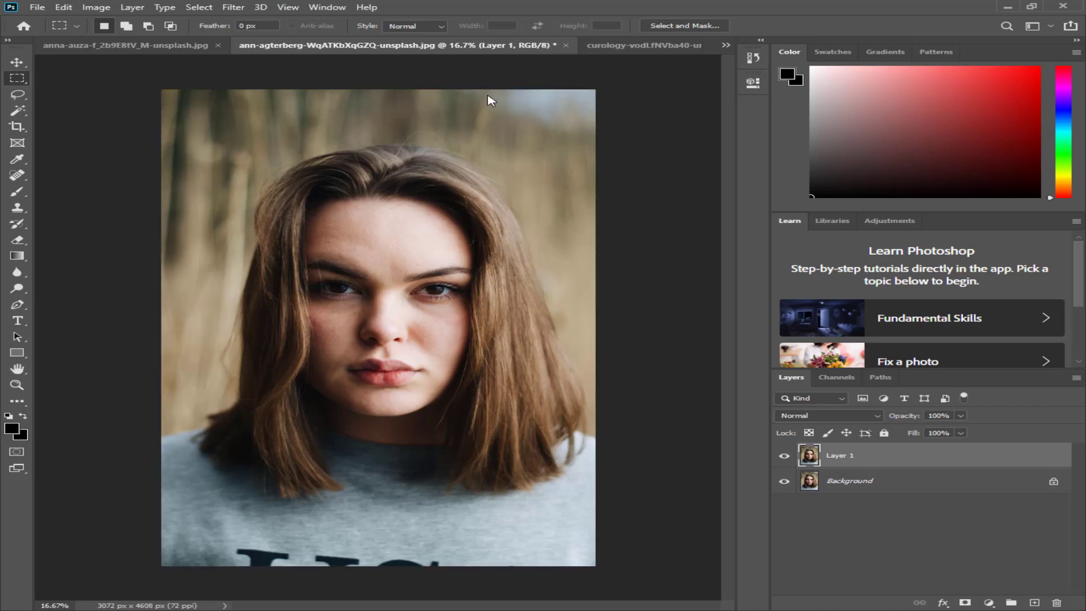
{"action": "key", "text": "alt+ctrl+c"}
{"action": "left_click", "coordinate": [786, 199]}
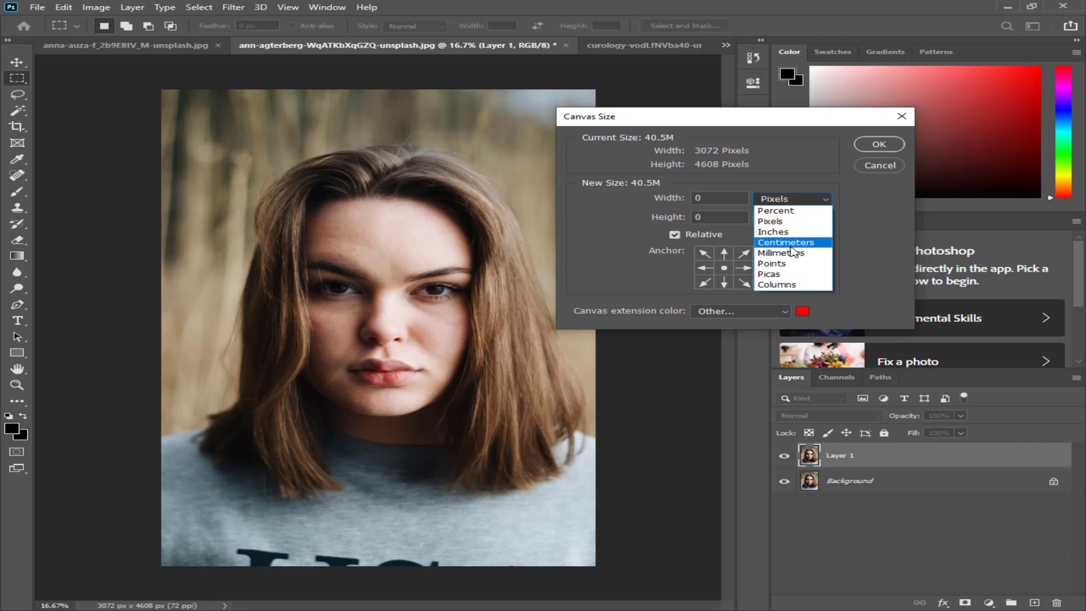
{"action": "left_click", "coordinate": [792, 259]}
{"action": "left_click", "coordinate": [658, 199]}
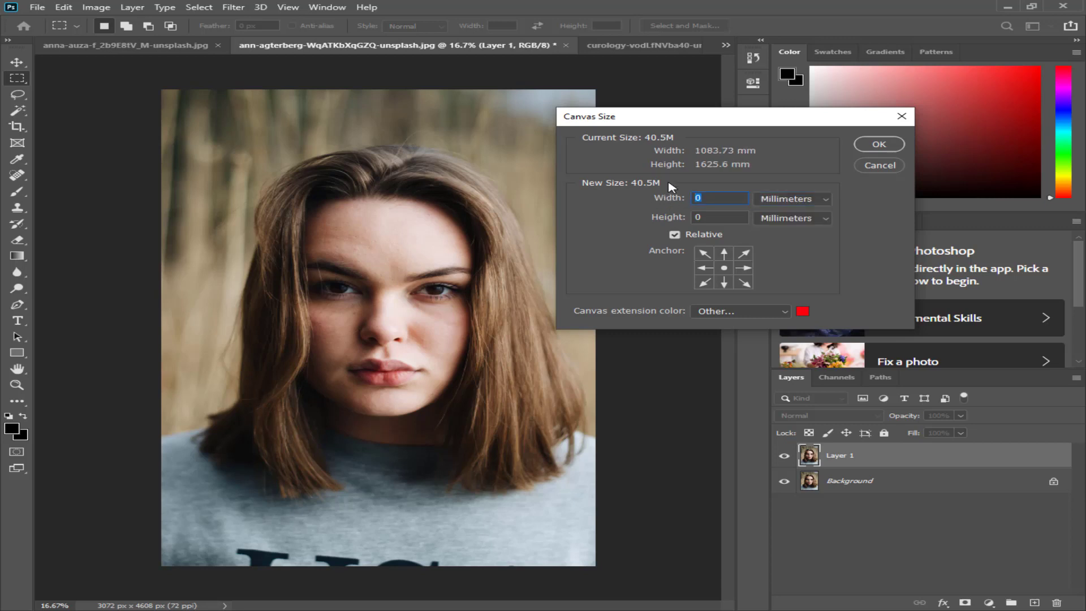
{"action": "type", "text": "8"}
{"action": "key", "text": "Tab"}
{"action": "type", "text": "8"}
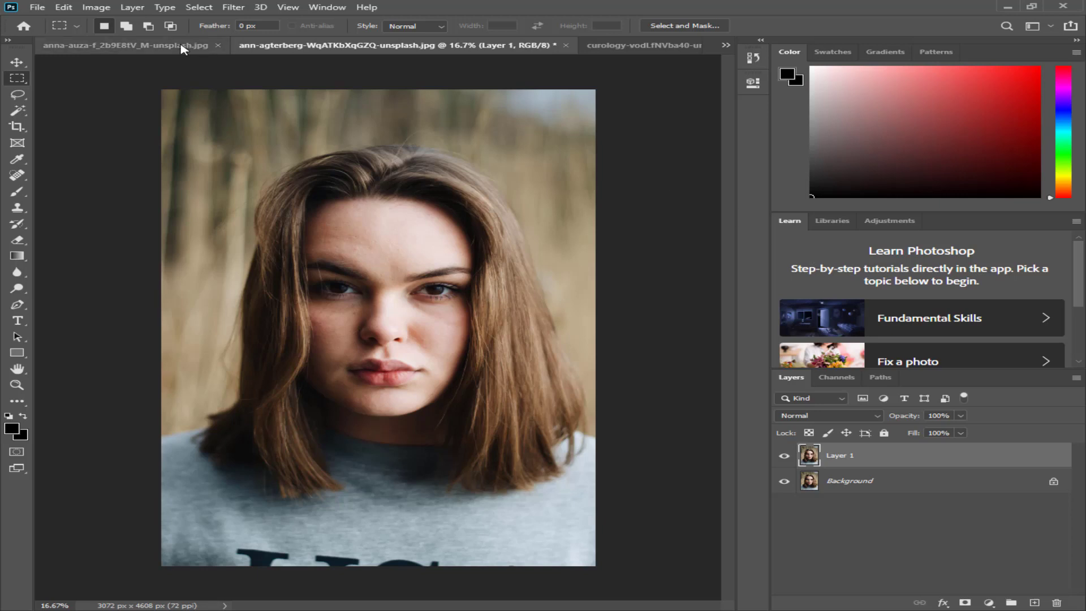
Switch to the anna-auza photo and unlock its Background as Layer 0.
{"action": "left_click", "coordinate": [204, 46]}
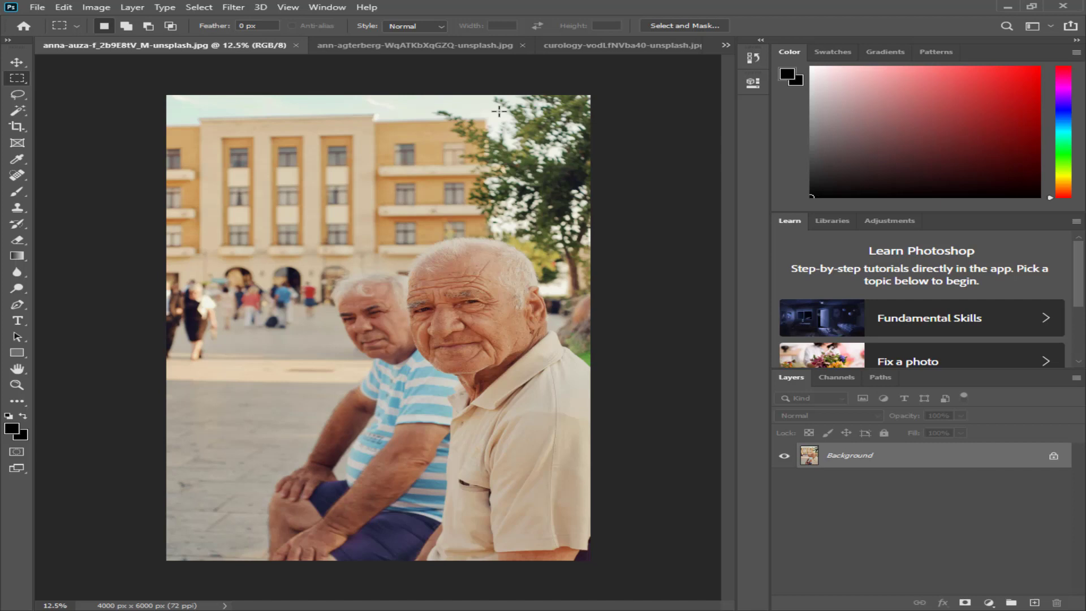
{"action": "key", "text": "ctrl+j"}
{"action": "key", "text": "ctrl+z"}
{"action": "double_click", "coordinate": [969, 462]}
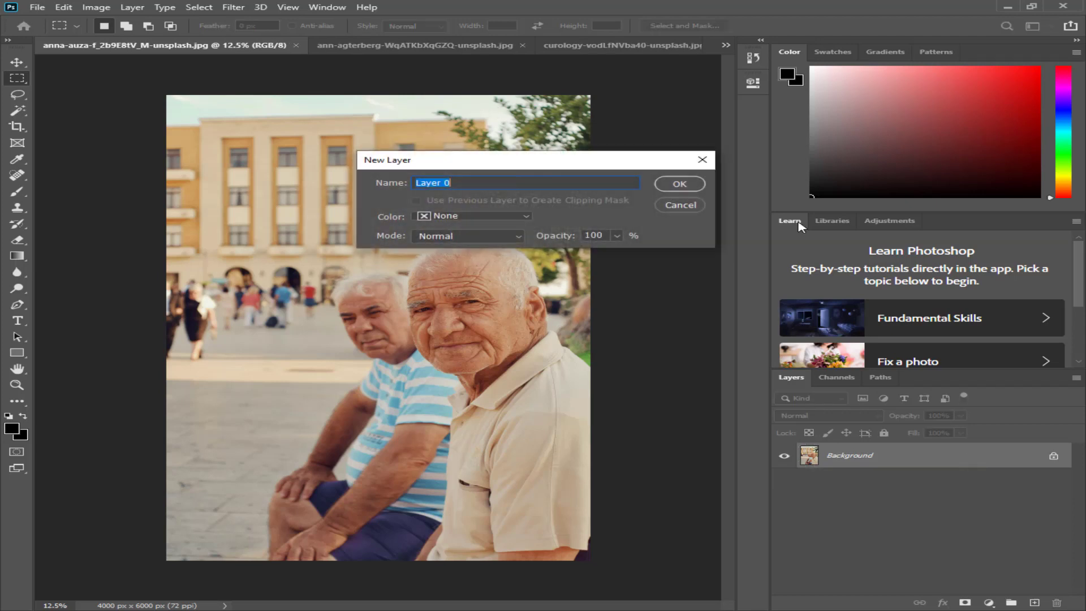
{"action": "left_click", "coordinate": [681, 186]}
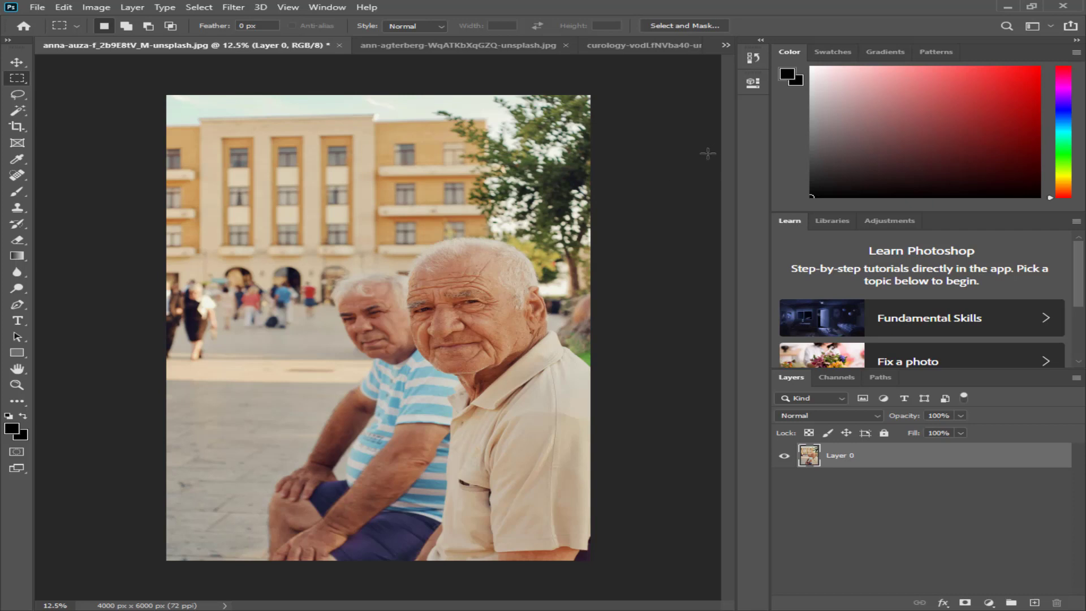
{"action": "left_click", "coordinate": [63, 7]}
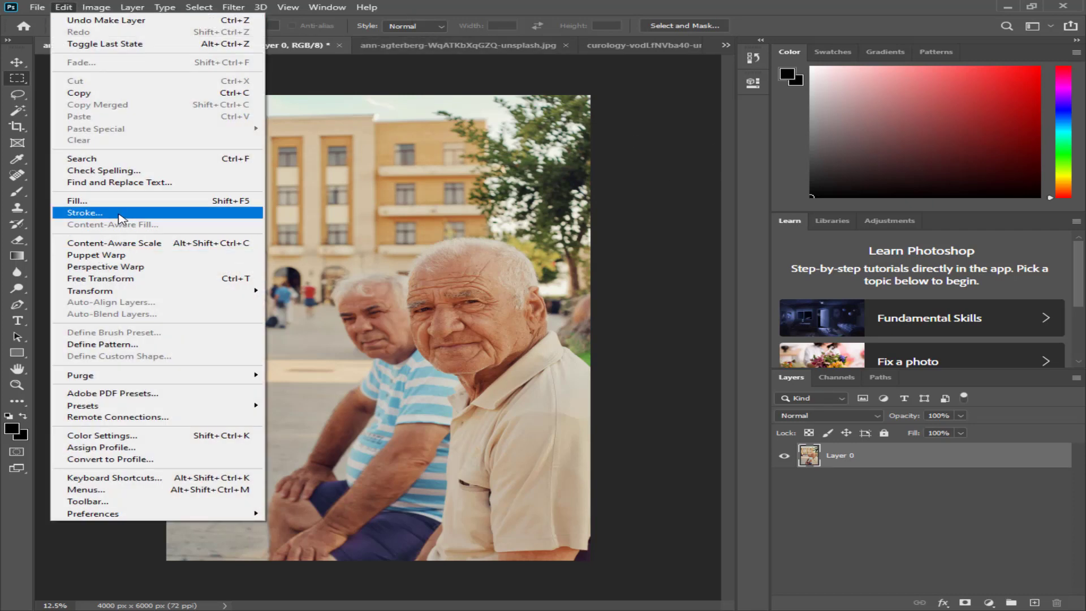
Set the Edit > Stroke colour to white (ffffff).
{"action": "left_click", "coordinate": [91, 213]}
{"action": "left_click_drag", "start_coordinate": [554, 131], "coordinate": [735, 157]}
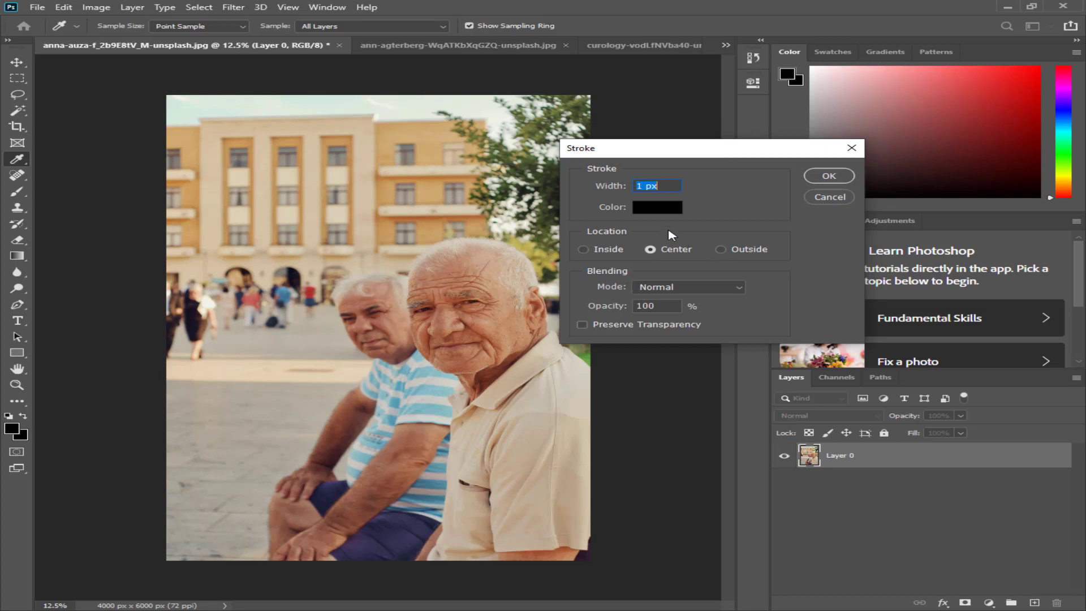
{"action": "left_click", "coordinate": [655, 210]}
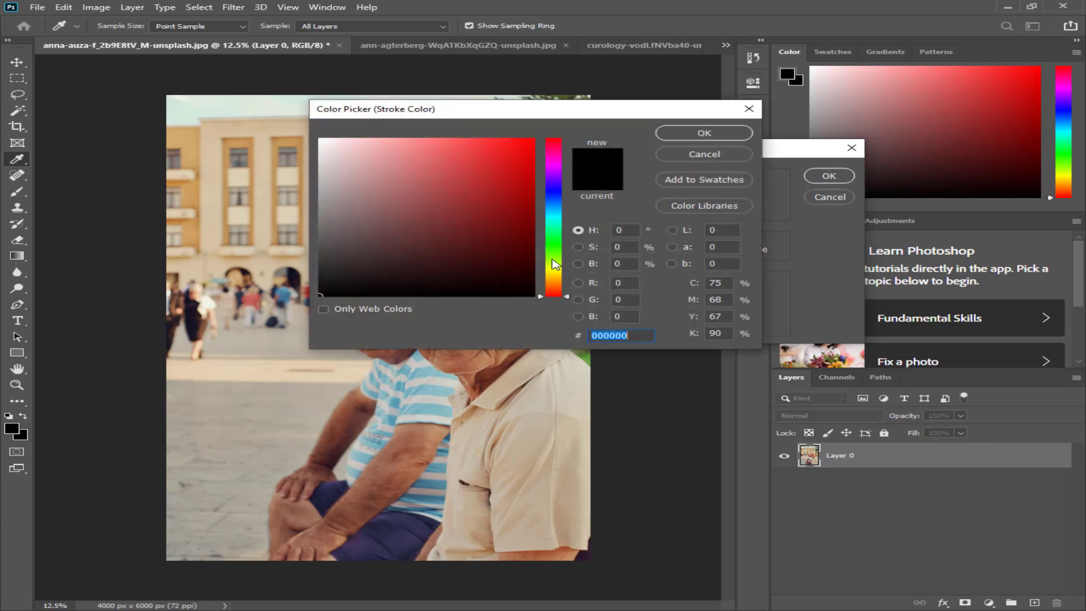
{"action": "type", "text": "ffffff"}
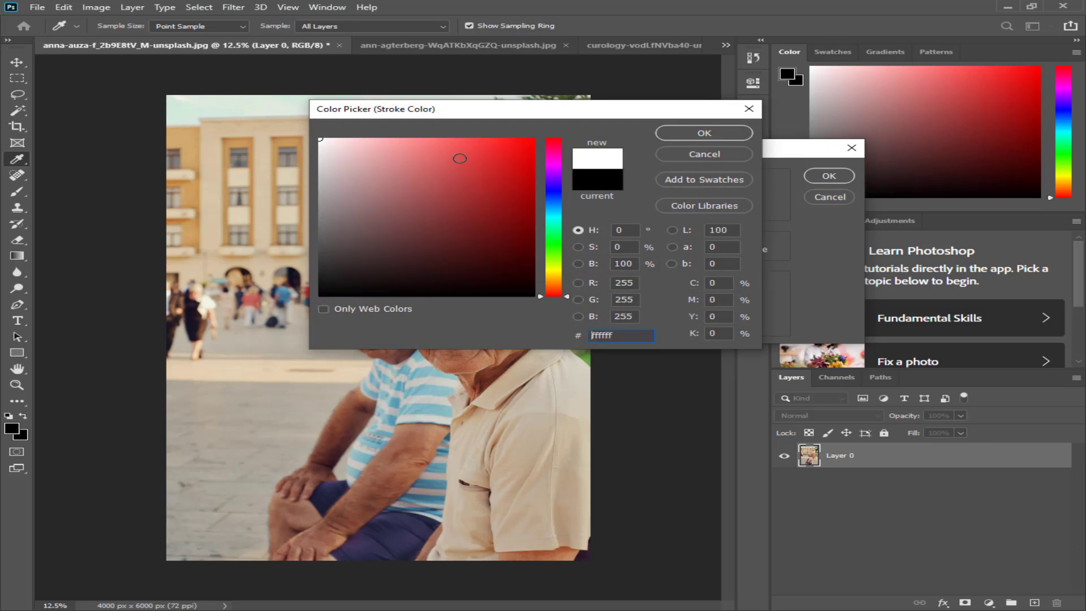
{"action": "left_click", "coordinate": [706, 134]}
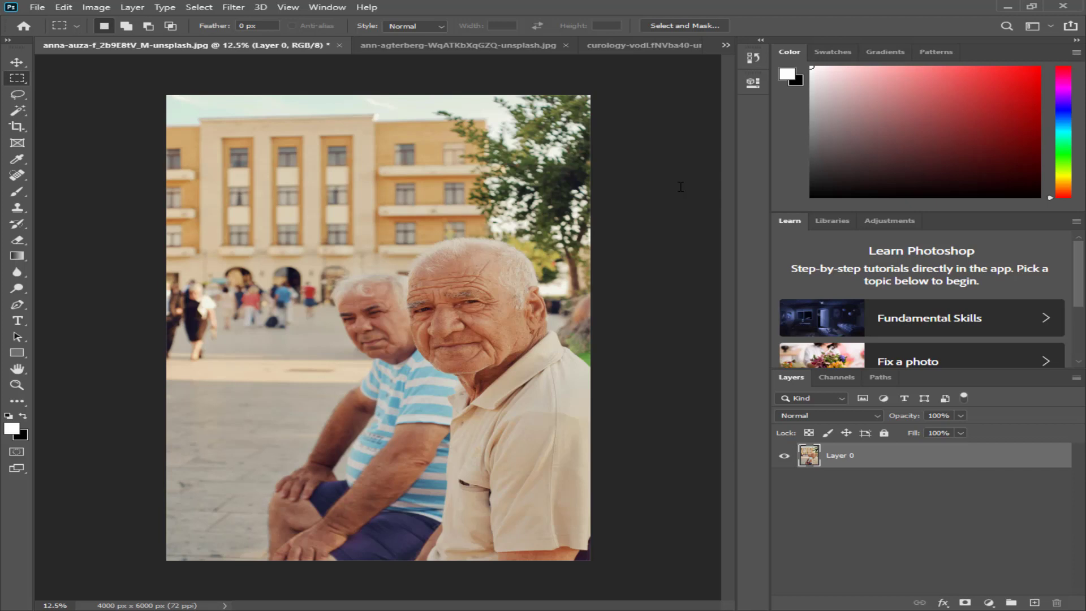
Apply a 10 px white centre stroke around the edges of Layer 0 in the two-men photo.
{"action": "key", "text": "ctrl+plus"}
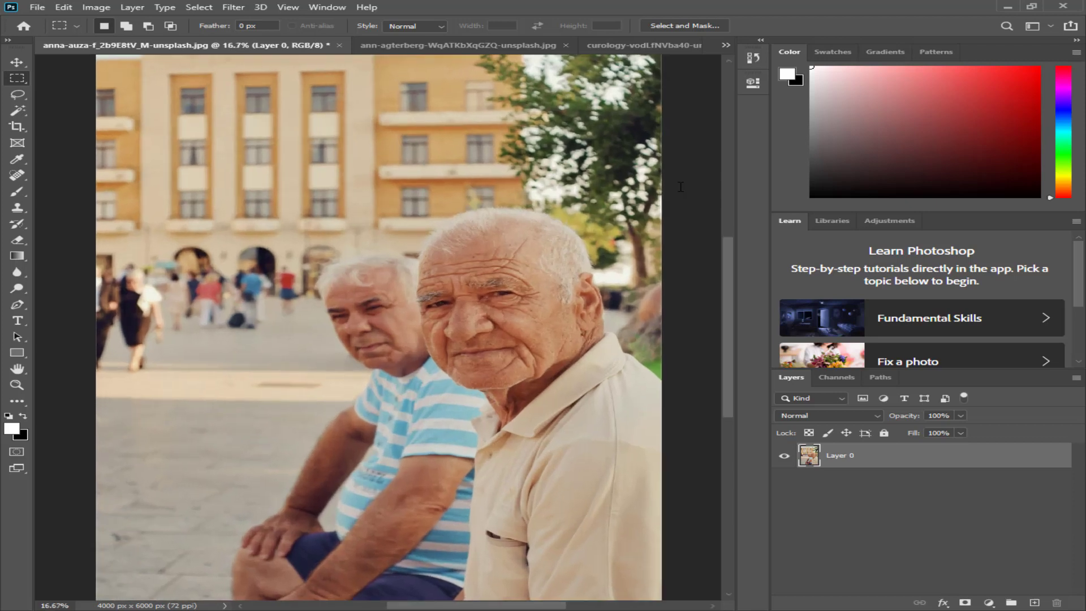
{"action": "key", "text": "ctrl+minus"}
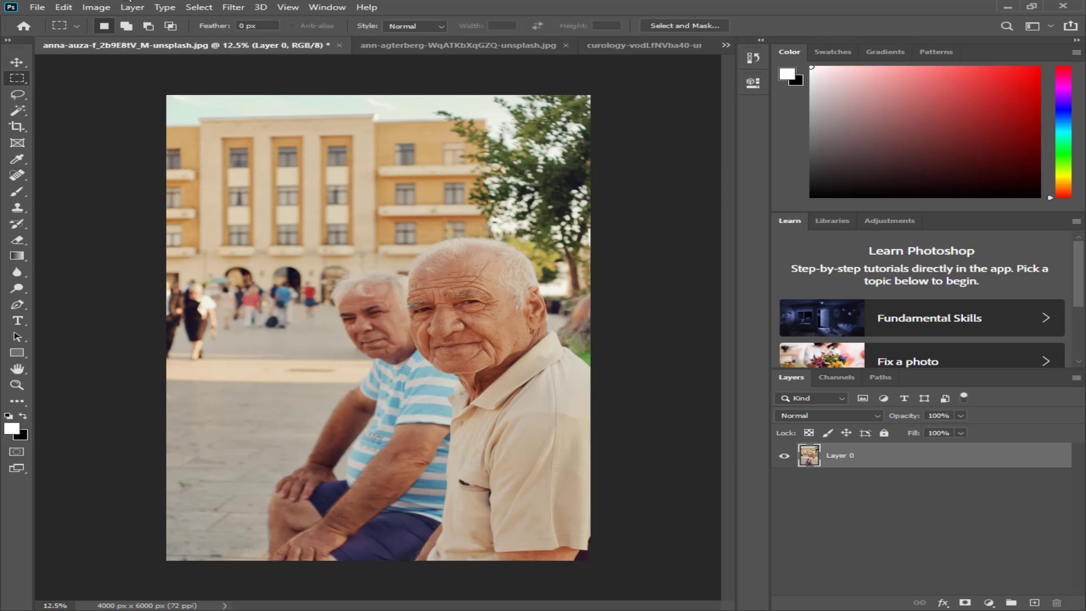
{"action": "left_click", "coordinate": [65, 7]}
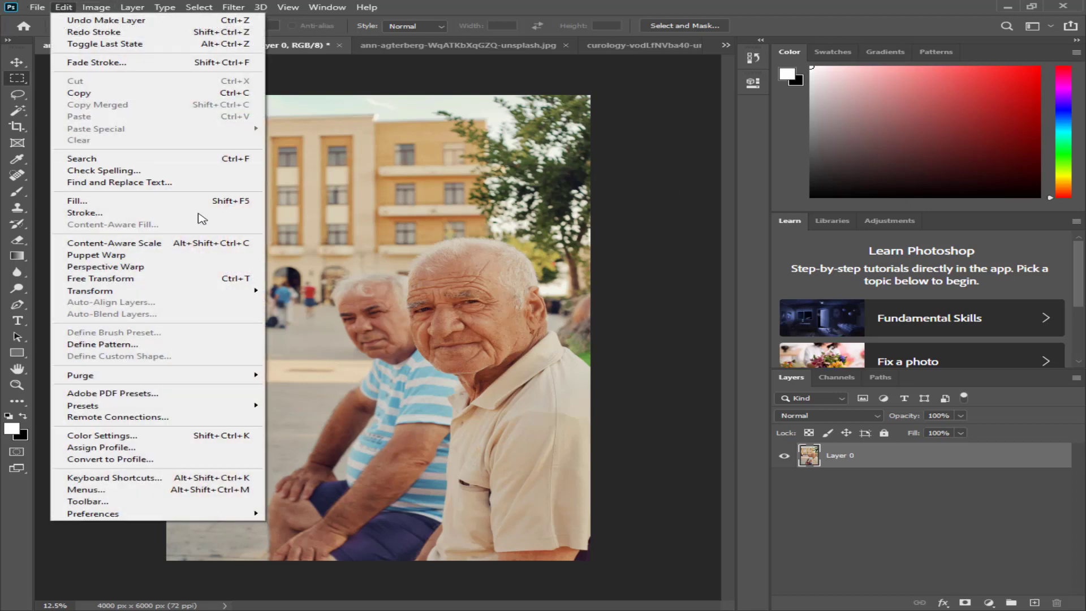
{"action": "left_click", "coordinate": [201, 218]}
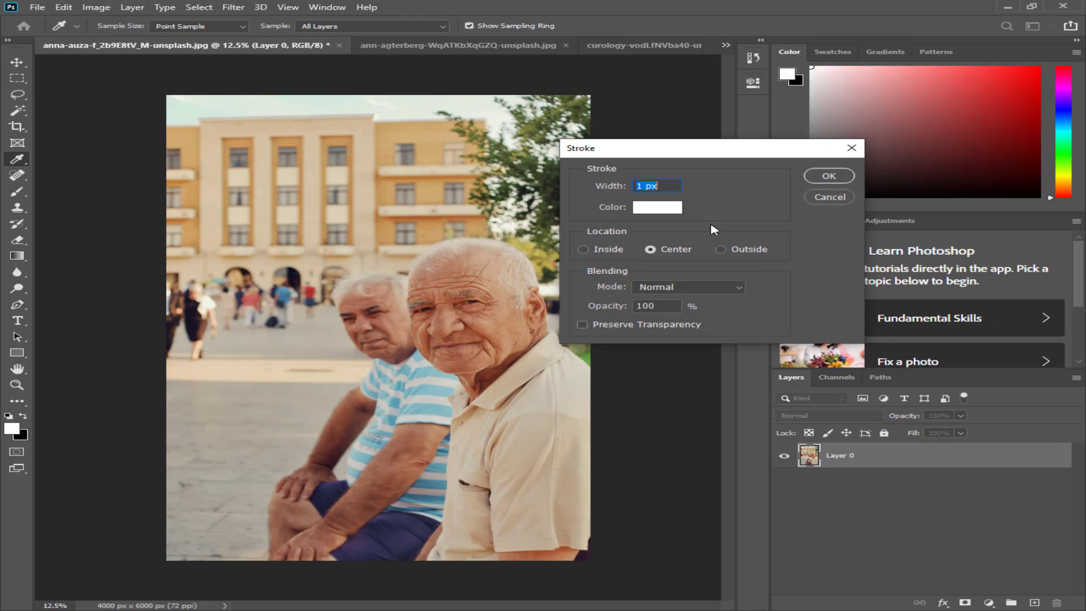
{"action": "type", "text": "10"}
{"action": "key", "text": "Return"}
{"action": "key", "text": "m"}
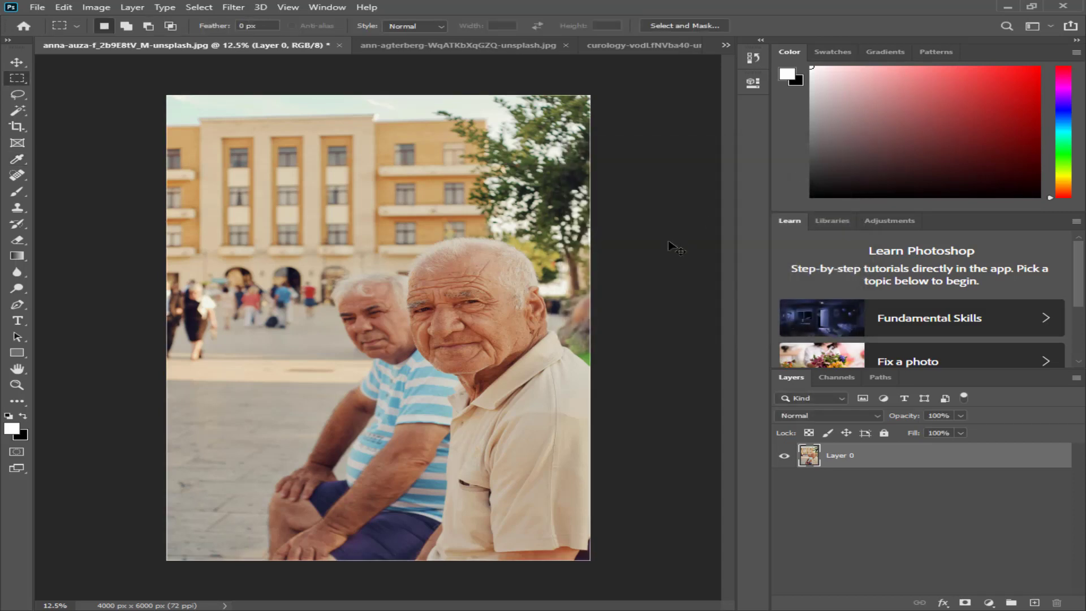
{"action": "scroll", "coordinate": [655, 252], "scroll_direction": "up", "scroll_amount": 2}
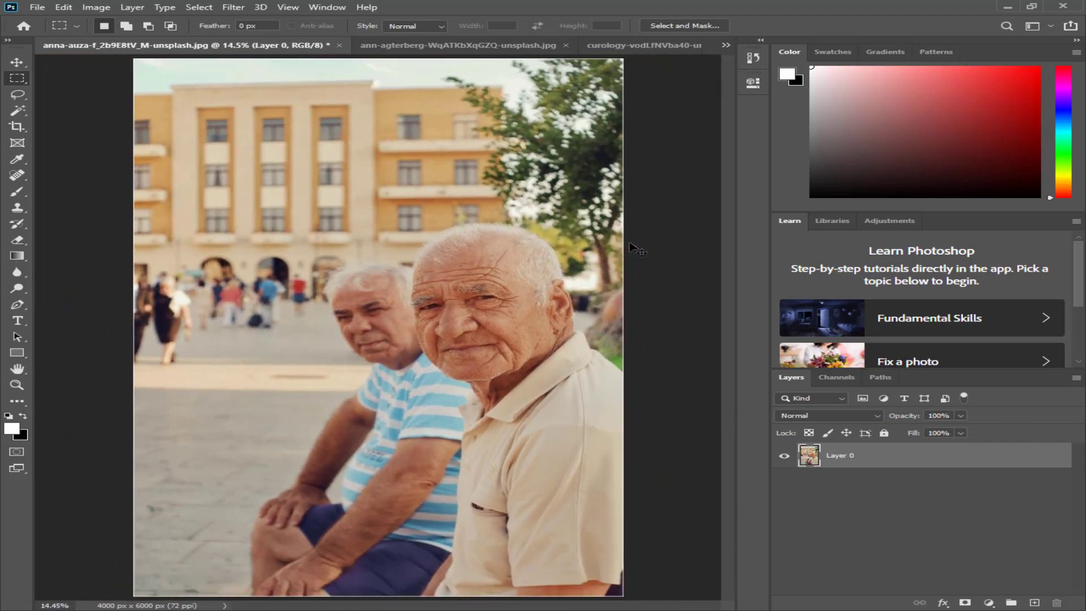